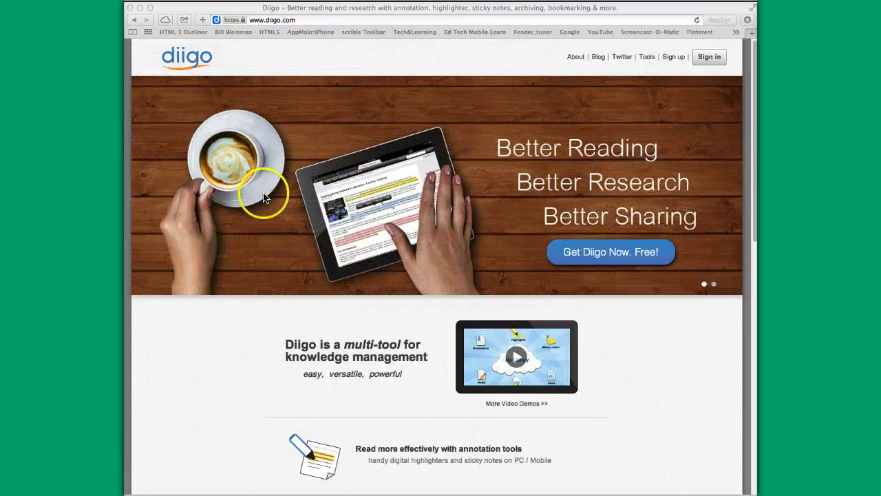
Bring the browser into focus and open Diigo's Create your account sign-up page
click(314, 319)
click(336, 320)
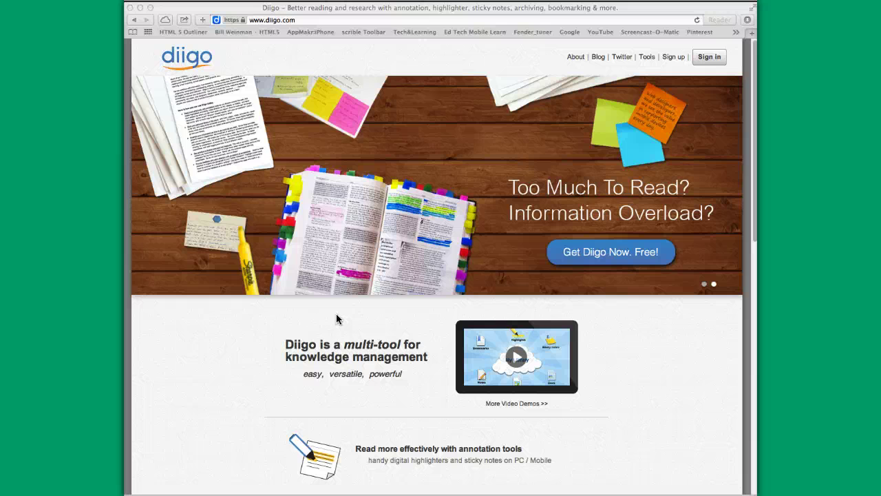
mouse_move(338, 311)
mouse_down()
mouse_move(307, 212)
mouse_move(329, 120)
mouse_up()
click(671, 59)
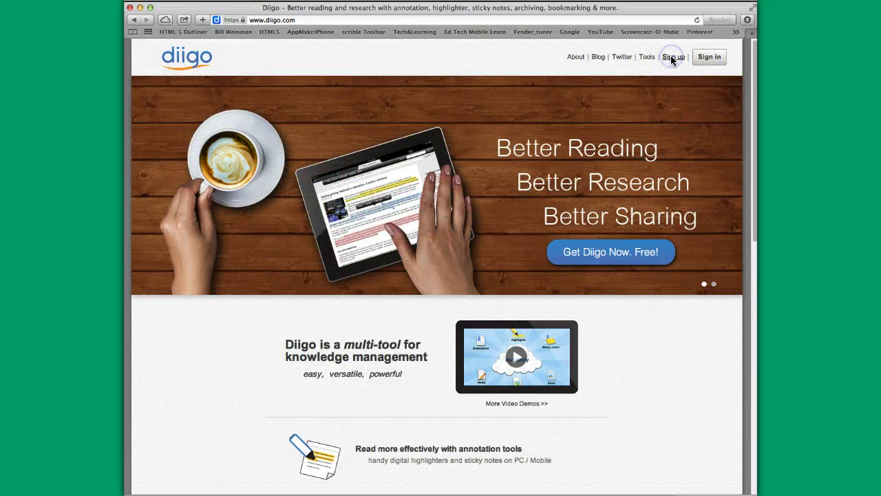
click(672, 59)
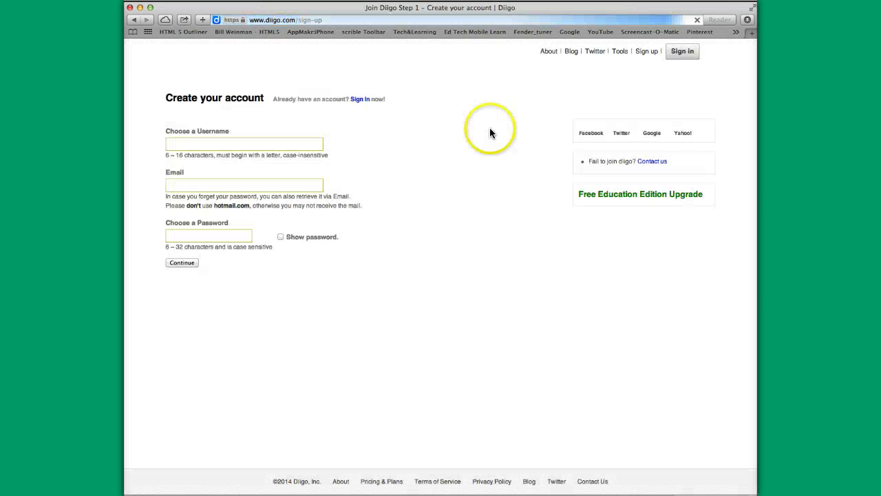
Fill in a username, the school .edu e-mail address and a password on the sign-up form
click(184, 145)
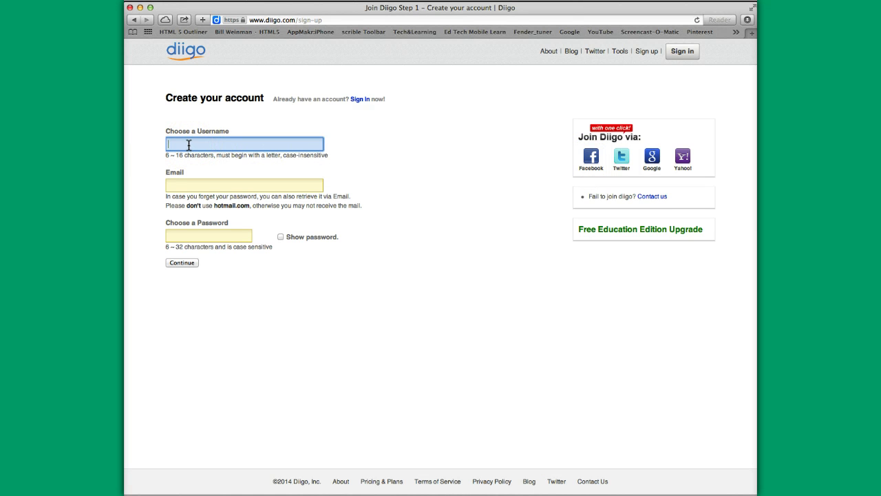
key(Tab)
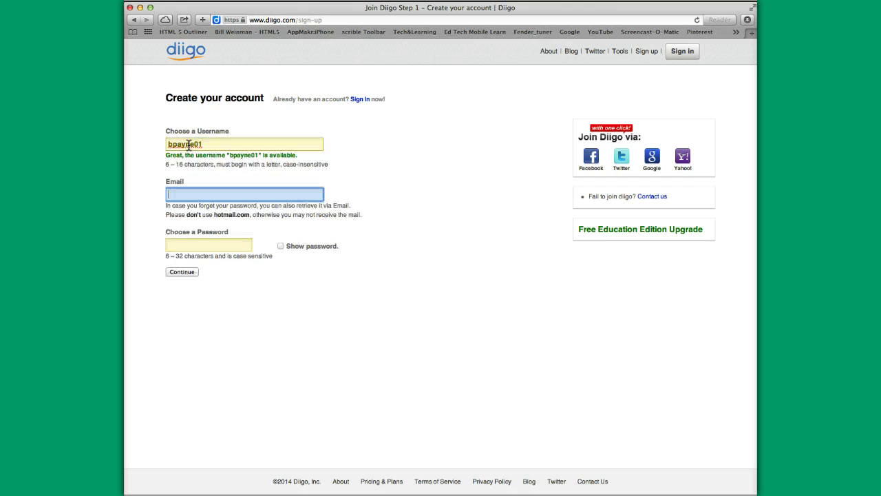
key(Tab)
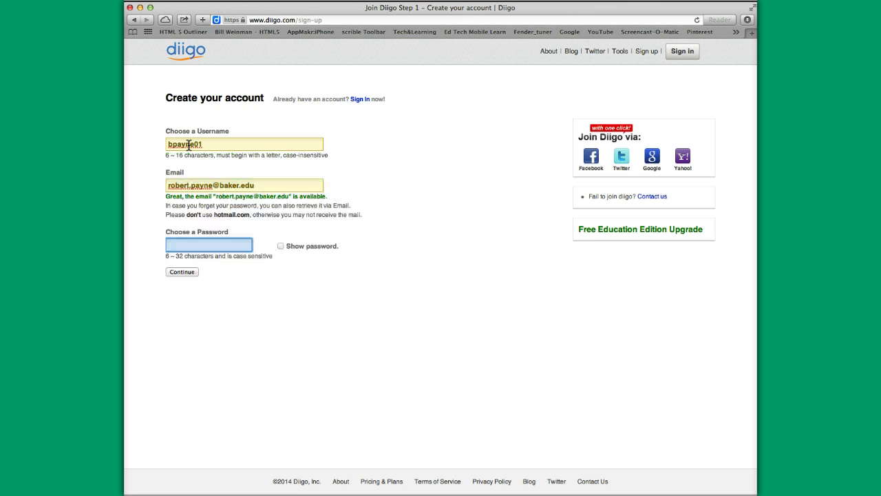
text(passwo)
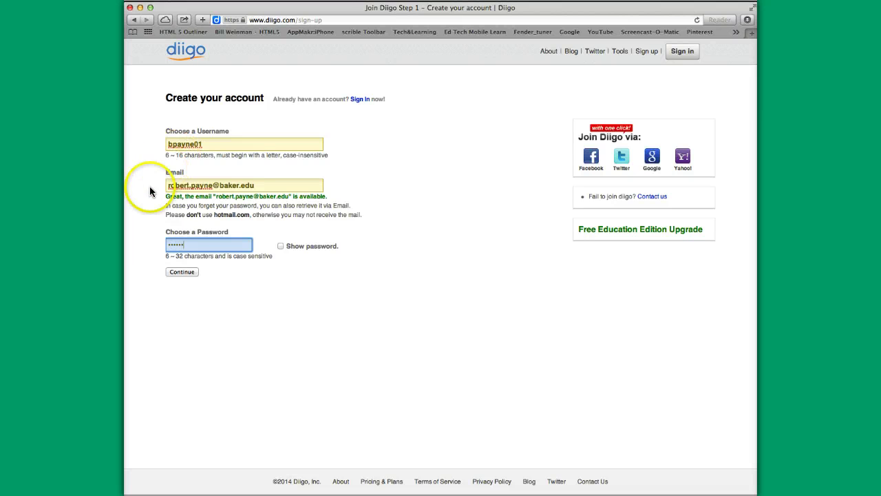
click(180, 272)
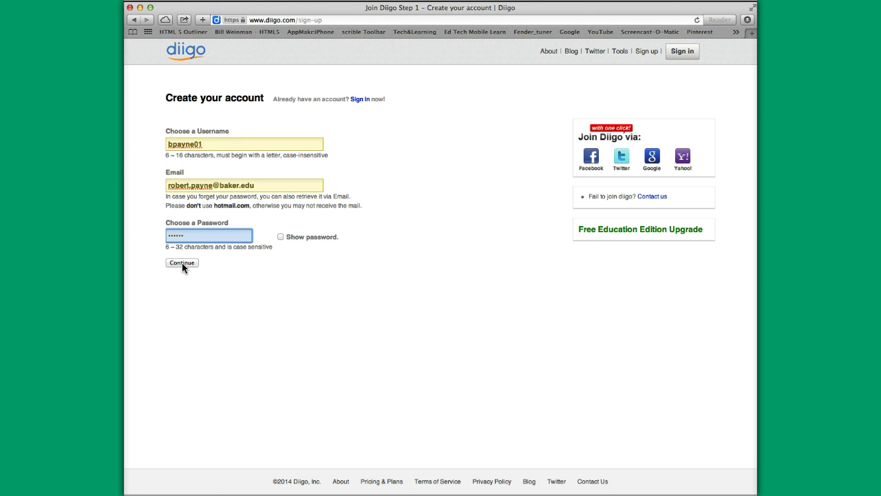
Create the account with Continue and skip the Welcome to Diigo popup
click(182, 263)
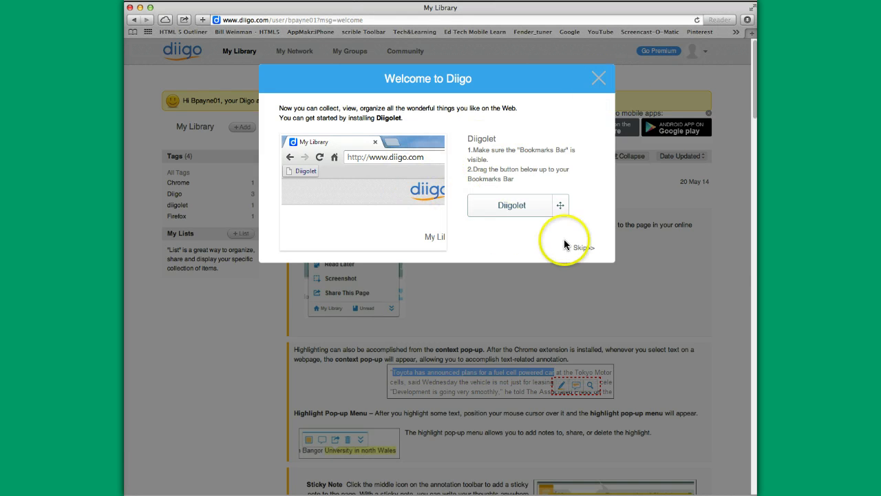
click(583, 248)
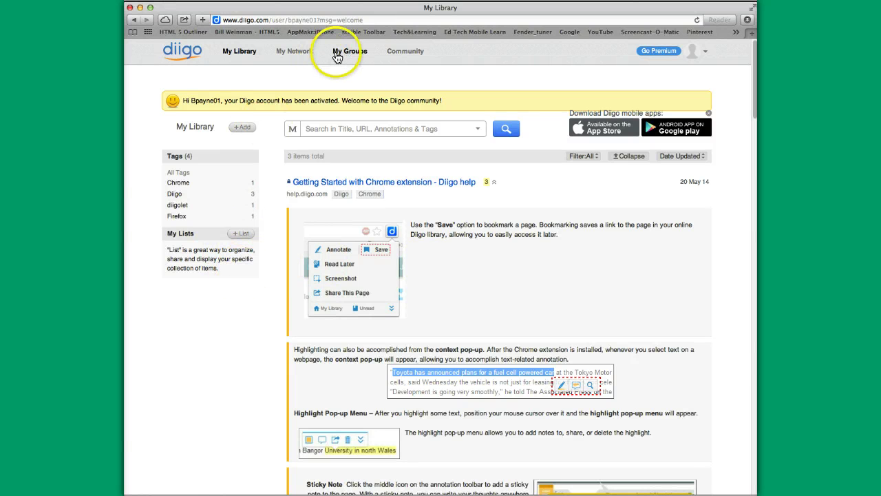
Zoom in on the My Groups link, then bring up the Launchpad app grid
scroll(348, 56, up, 5)
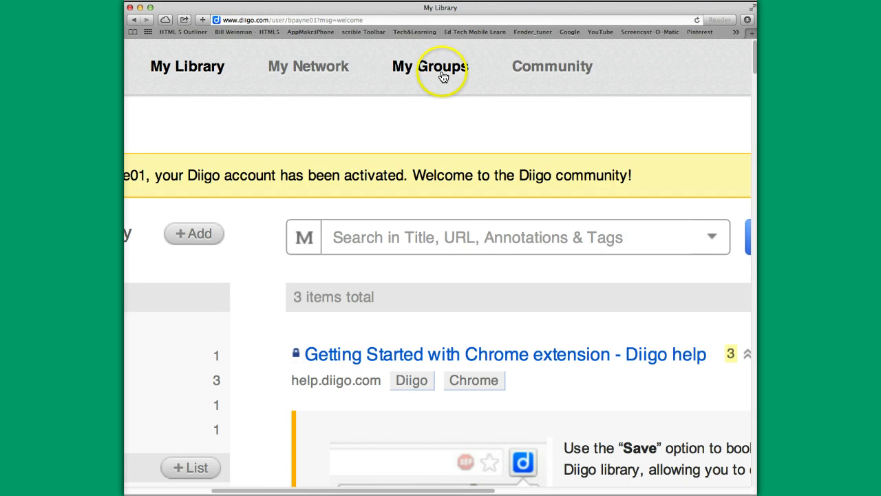
key(F4)
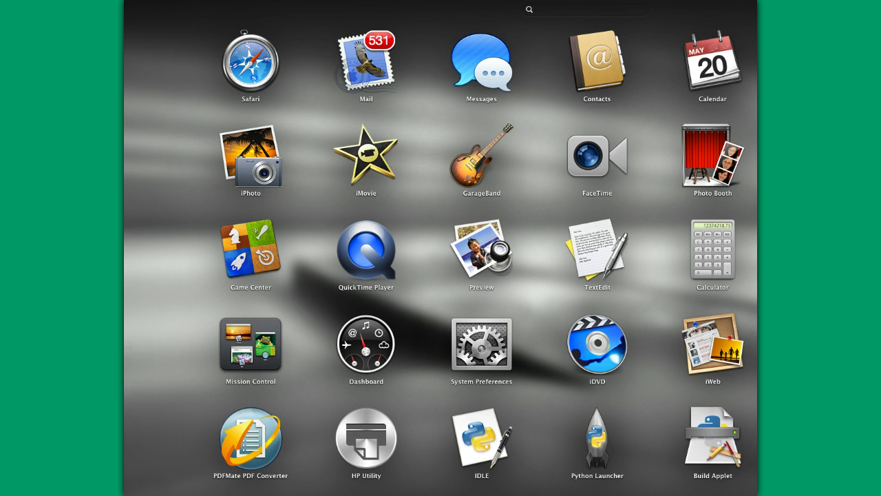
Close Launchpad to return to Safari showing the diigo.com home page
key(Escape)
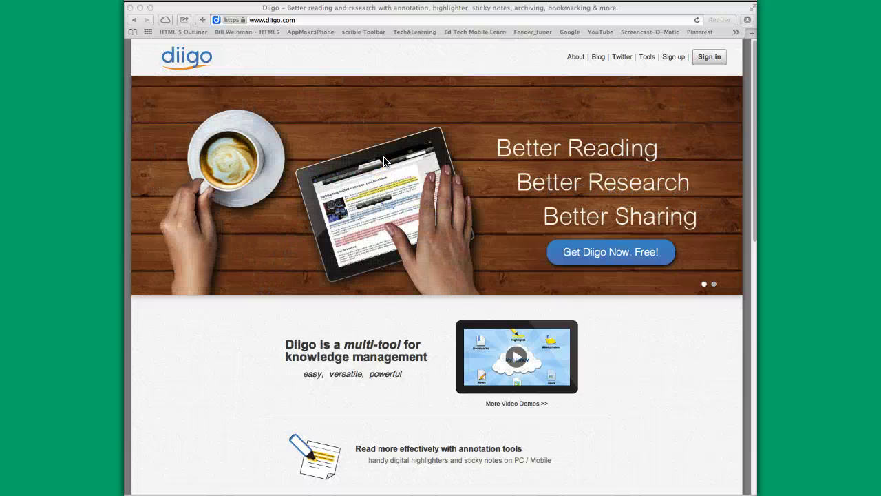
Sign in to Diigo with the account's .edu e-mail address and password
click(412, 154)
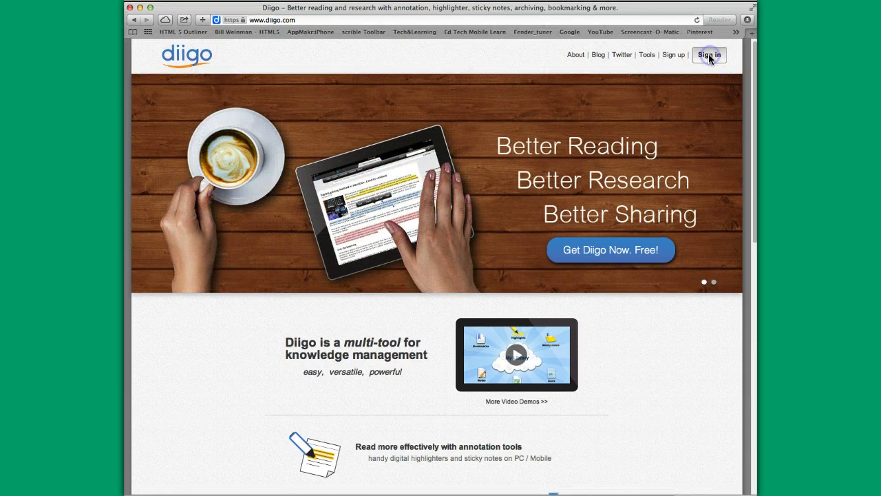
click(710, 56)
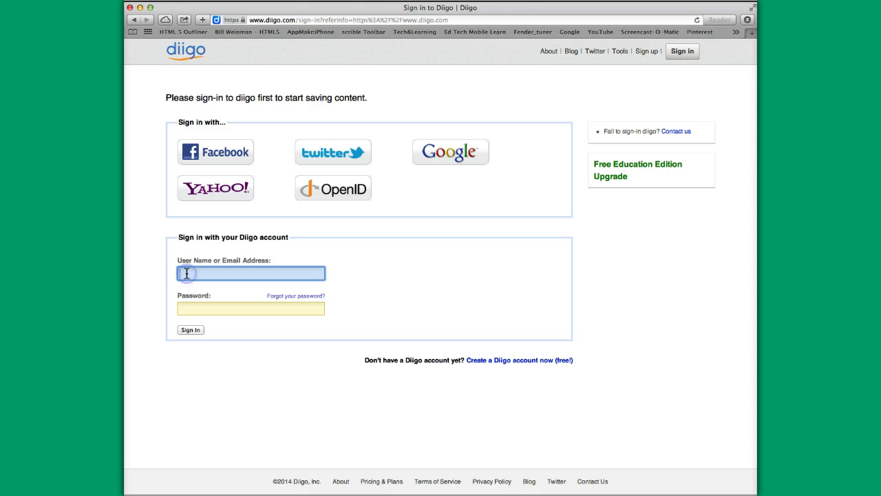
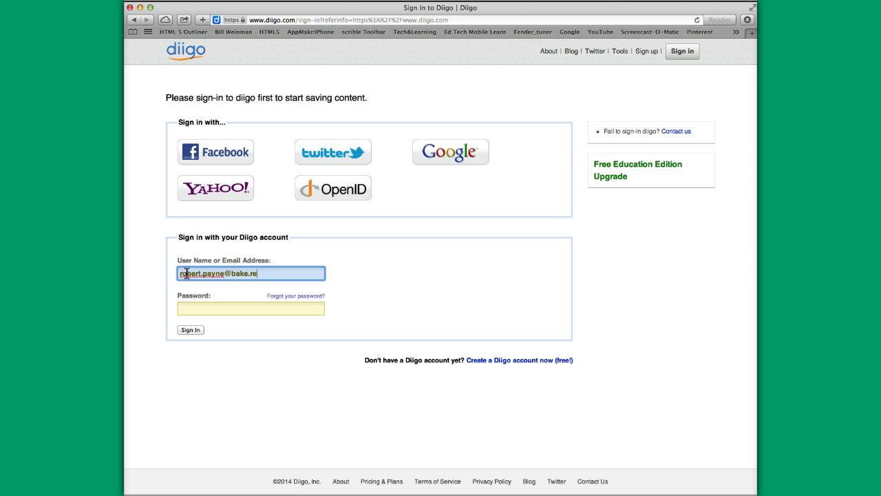
key(Tab)
text(••••••)
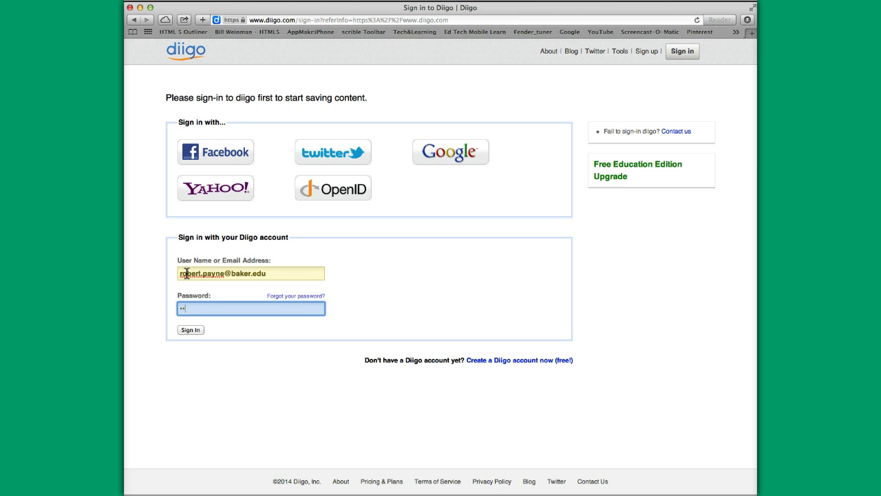
click(190, 330)
Let Safari save the Diigo password while My Library loads
click(536, 90)
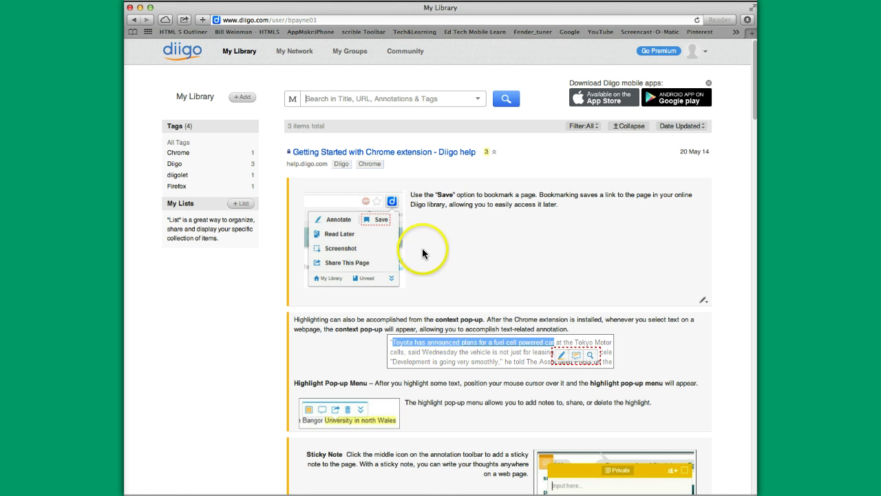
Open My Groups and look over the empty groups list and recommended groups
click(349, 53)
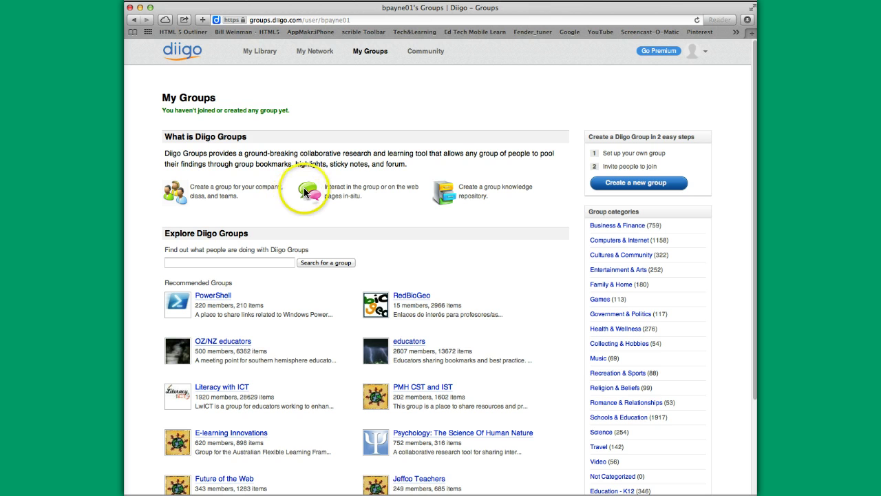
scroll(364, 195, down, 1)
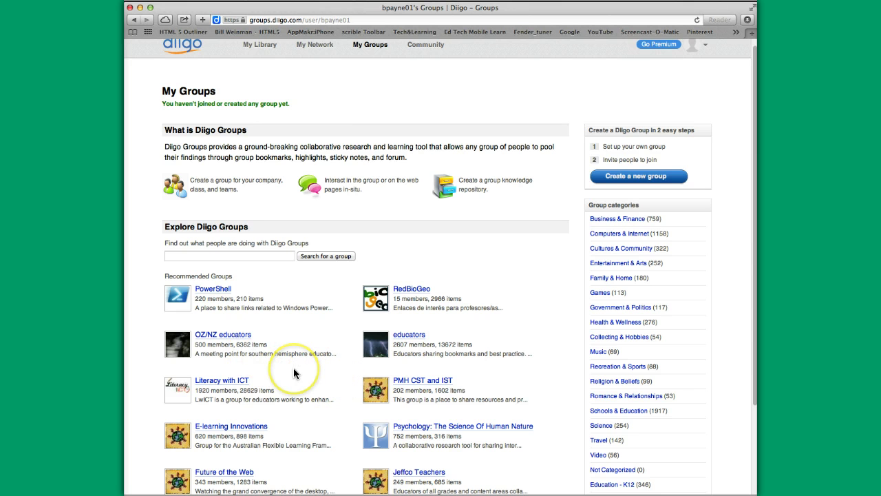
scroll(293, 369, down, 2)
scroll(294, 373, up, 2)
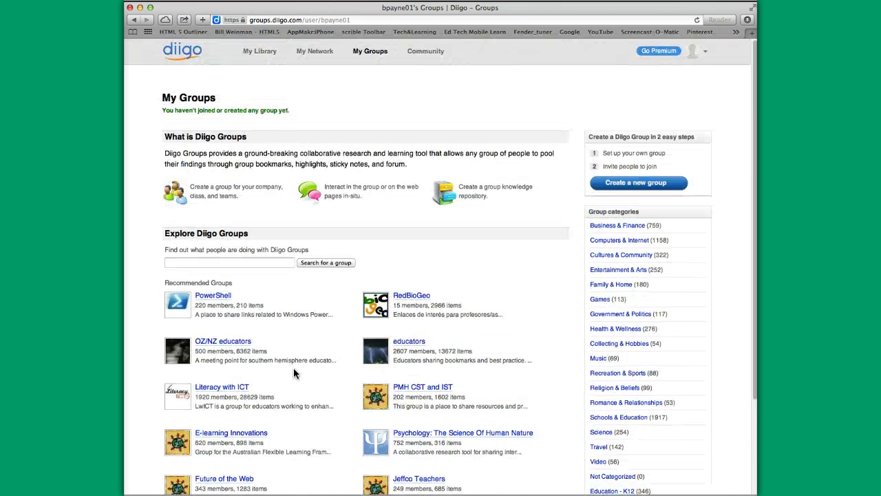
Start a new group named with the MGT101 prefix, ending 'Stress in the workplace' instead of OrgChar
click(612, 185)
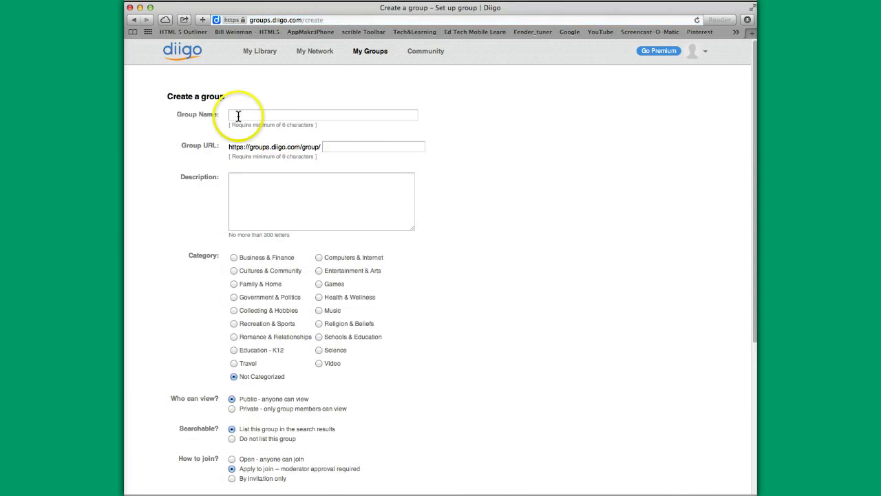
click(237, 113)
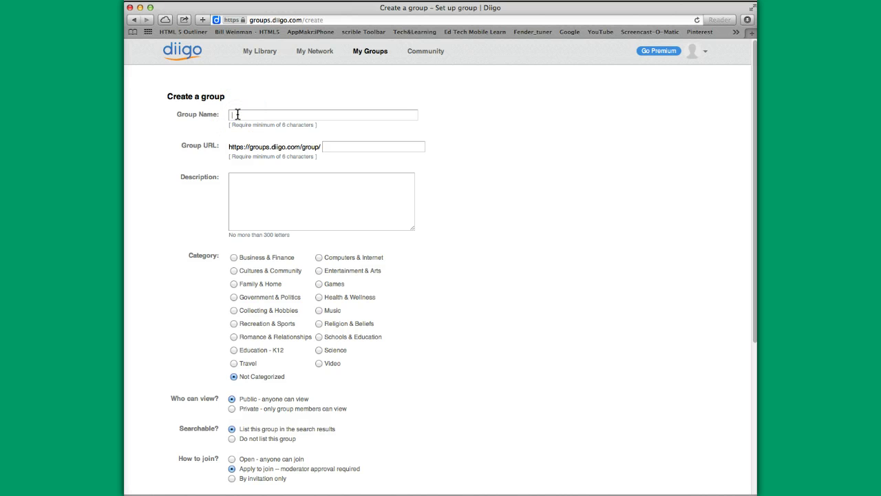
text(MGT)
text(101)
text(-Payne)
text(_)
text(OrgChar)
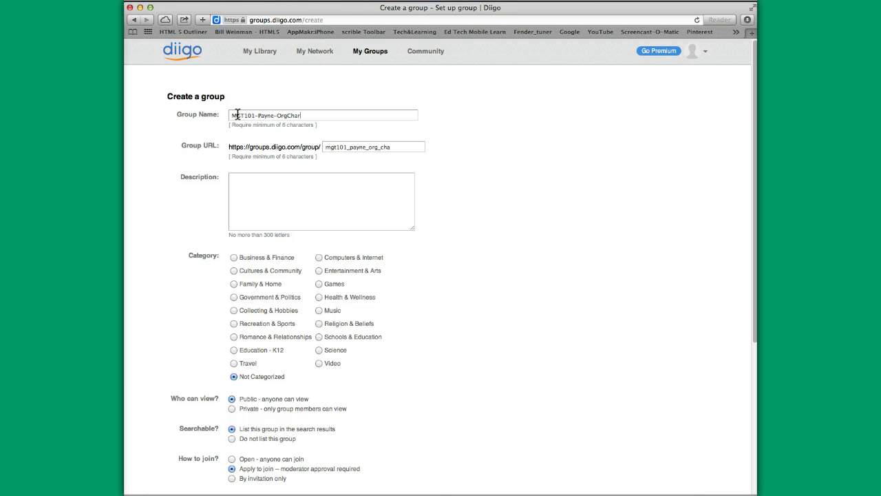
key(BackSpace)
key(BackSpace)
key(BackSpace)
key(BackSpace)
key(BackSpace)
key(BackSpace)
key(BackSpace)
key(BackSpace)
text(Stress in the workplace)
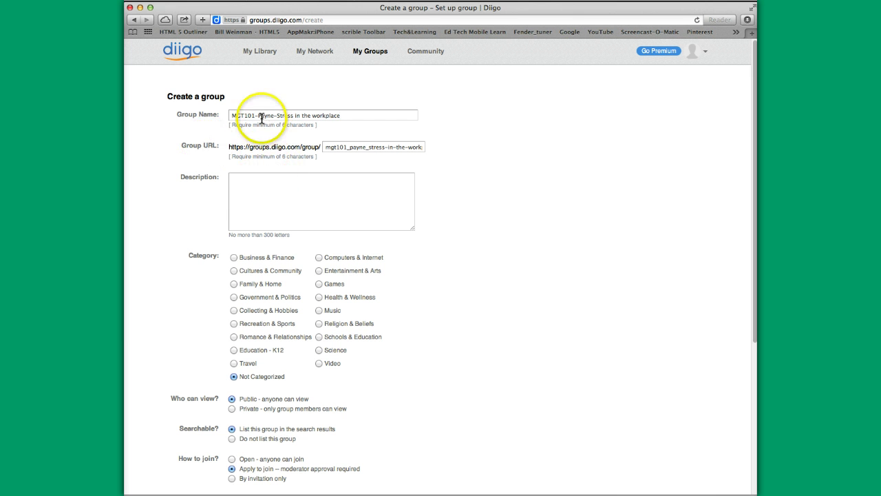
Type placeholder text into the group Description and scroll down the form
click(238, 182)
text(fdsasddfad)
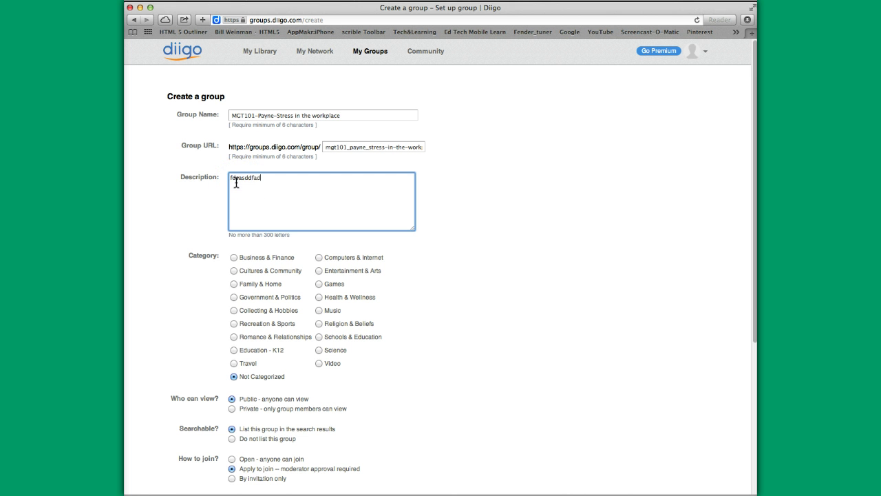
text(sdgfgffdga)
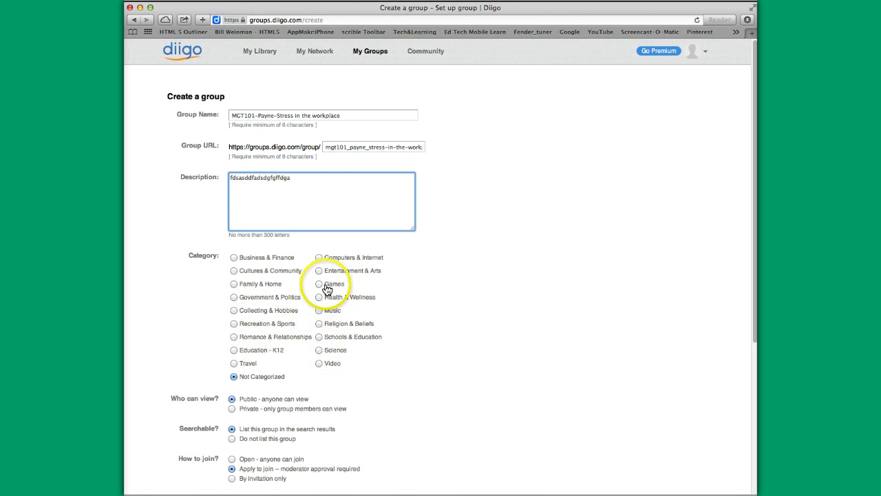
scroll(301, 312, down, 5)
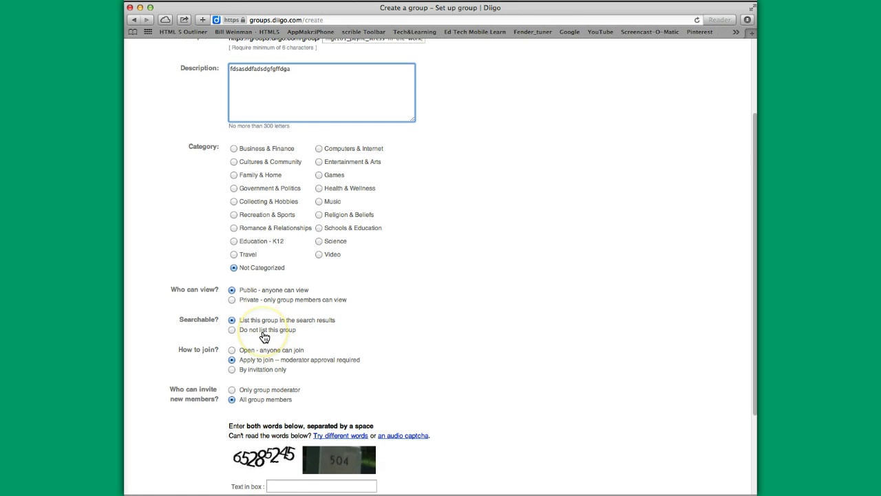
scroll(265, 337, down, 3)
scroll(264, 337, down, 2)
Enter the captcha words and submit the form with Create my group
click(280, 371)
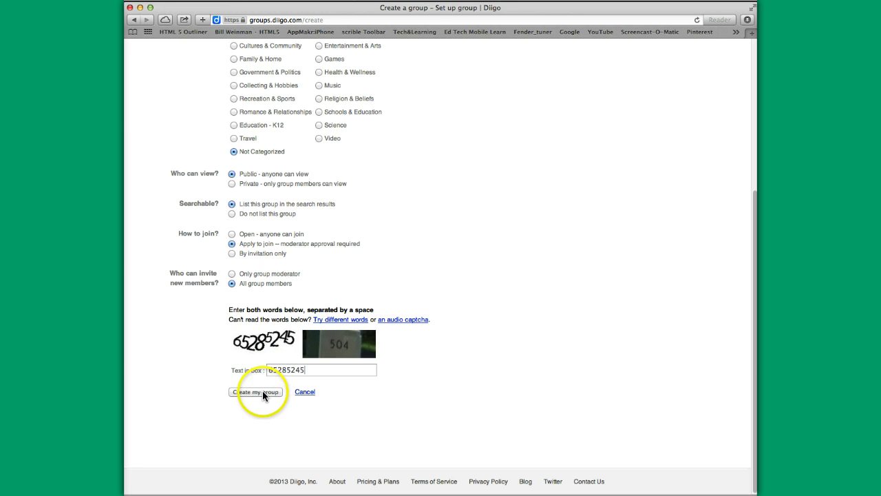
click(262, 391)
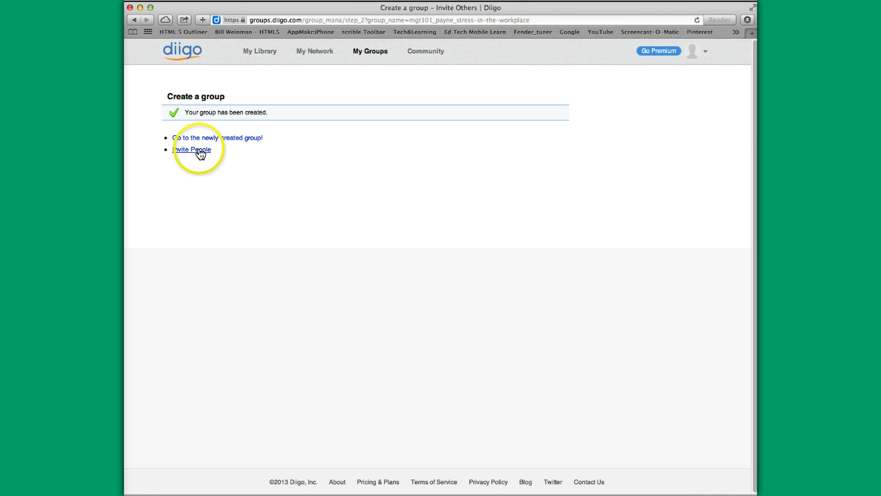
Invite one external e-mail address to the new group with the default welcome message
click(198, 149)
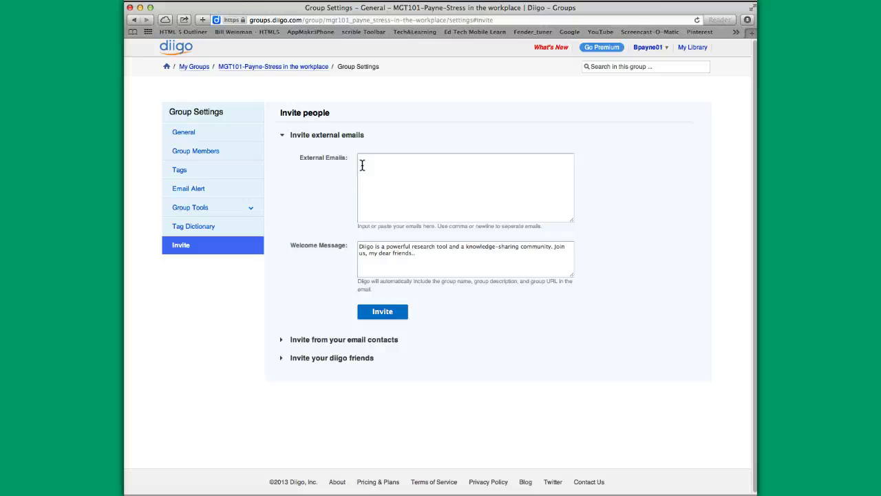
click(362, 165)
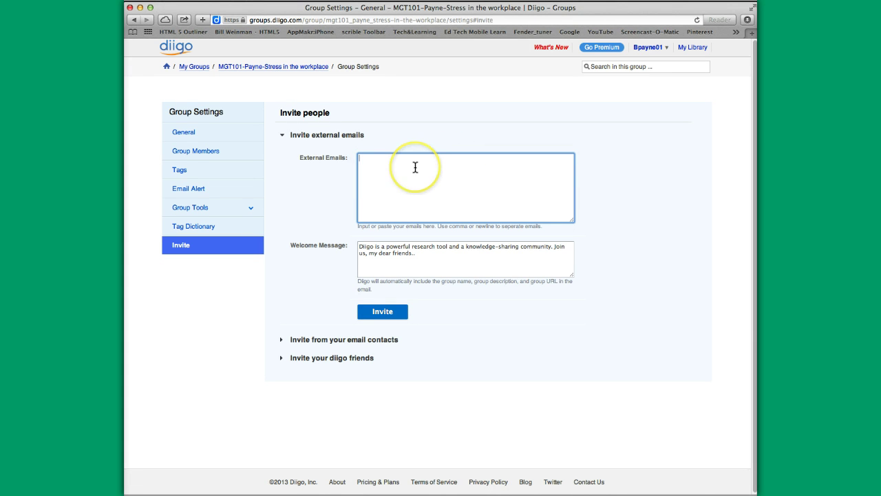
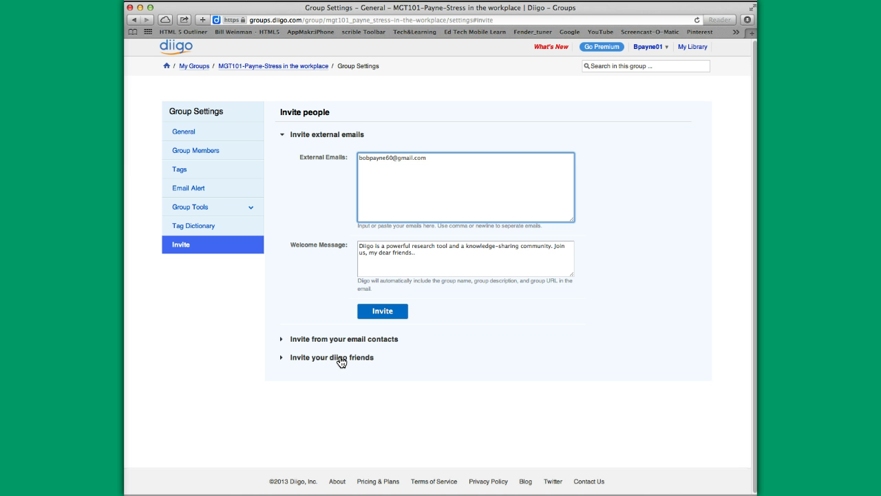
click(384, 317)
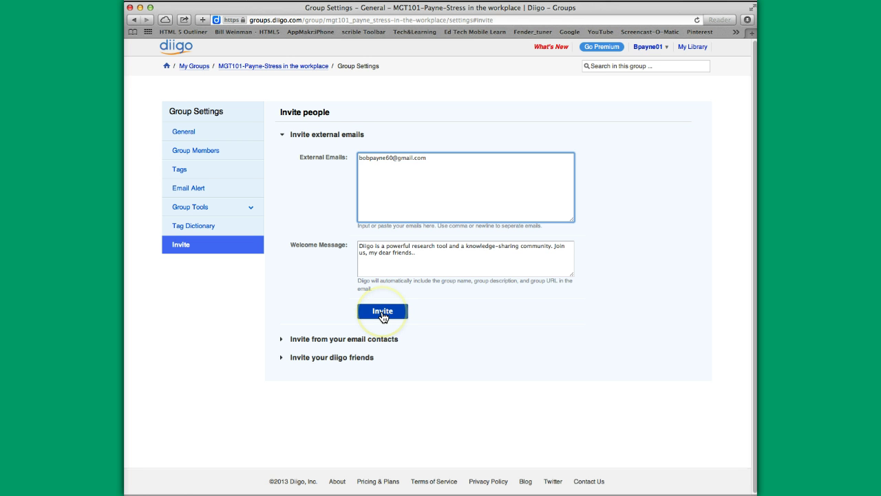
click(384, 316)
click(383, 313)
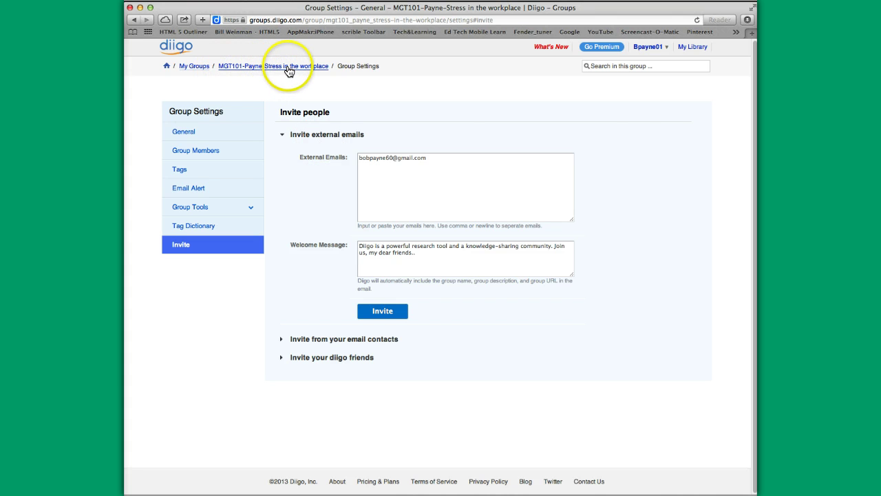
scroll(611, 159, up, 1)
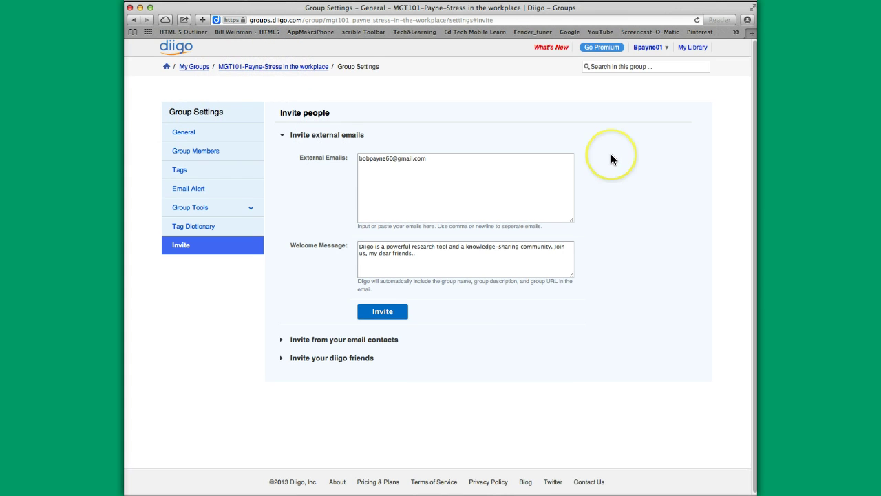
scroll(611, 154, up, 2)
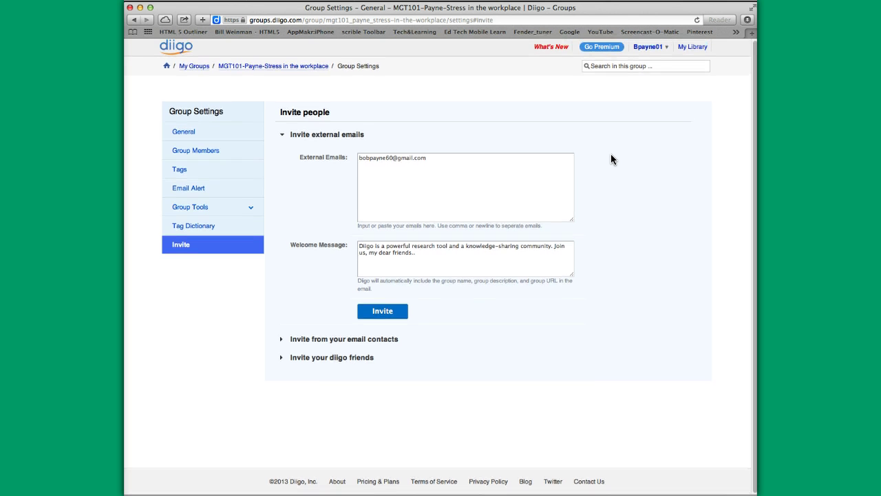
click(604, 162)
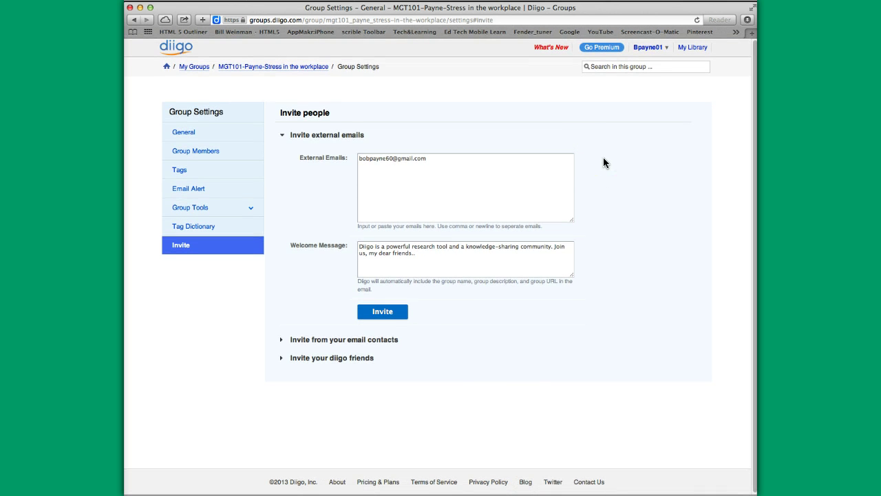
Return to the MGT101-Payne-Stress in the workplace group page via the breadcrumb, then open the account menu
click(268, 67)
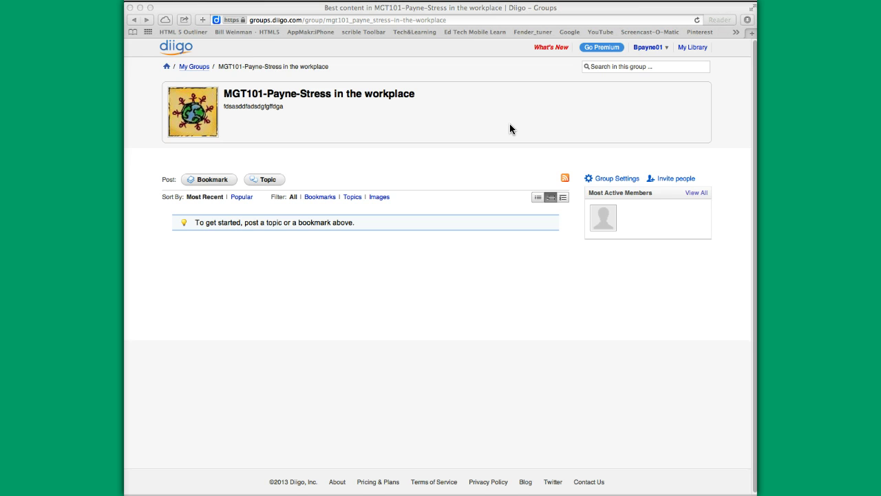
click(666, 49)
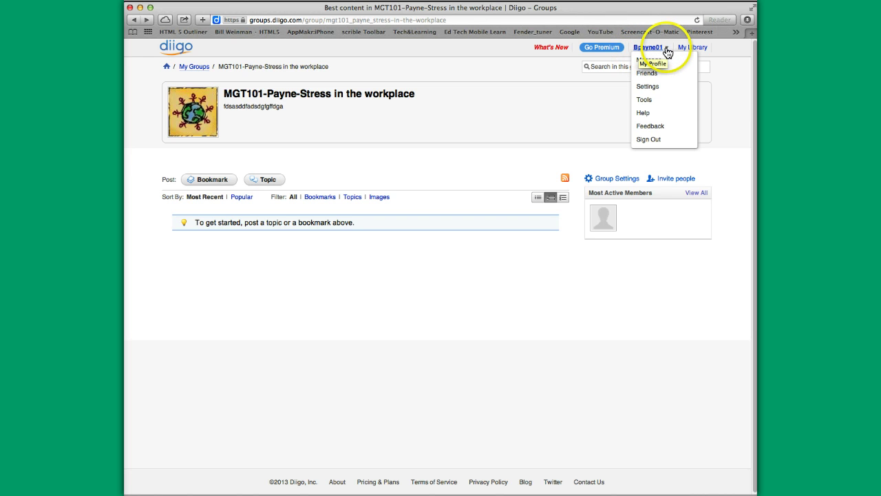
Choose Tools from the account menu to view Diigo's add-ons and apps
click(644, 100)
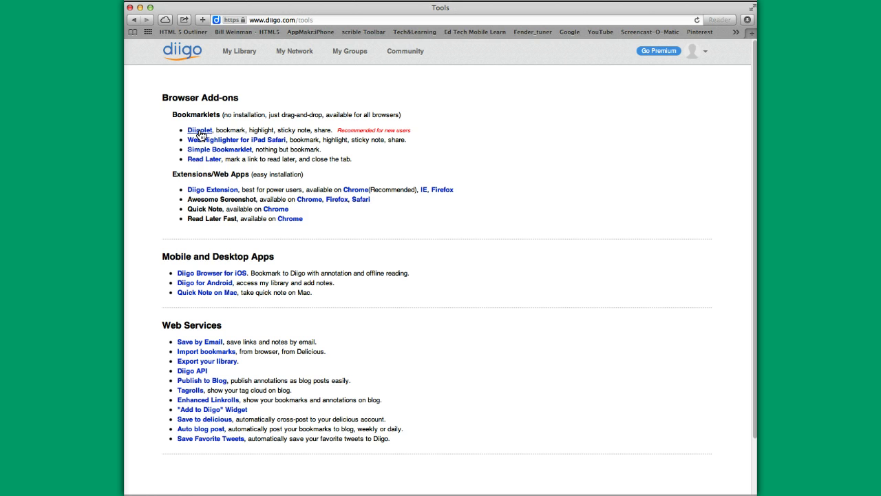
Add the Diigolet bookmarklet to Safari's Bookmarks Bar and reopen the MGT101 stress group page
click(200, 131)
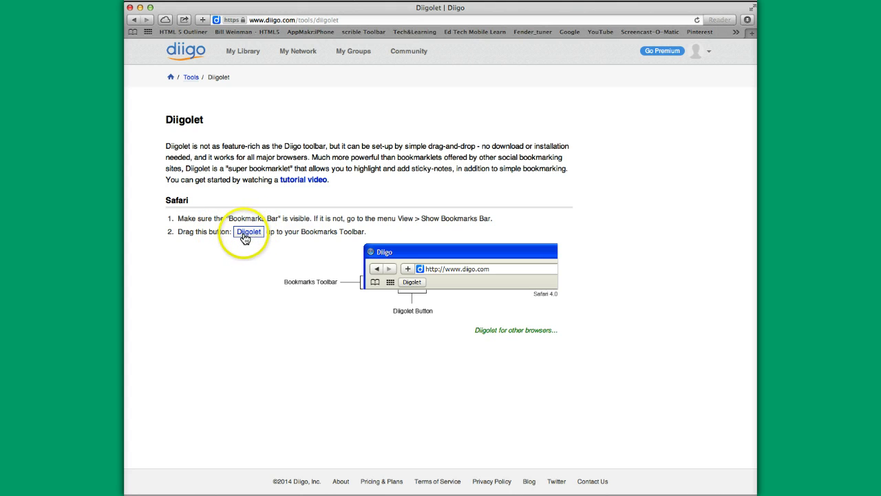
drag(249, 237, 447, 36)
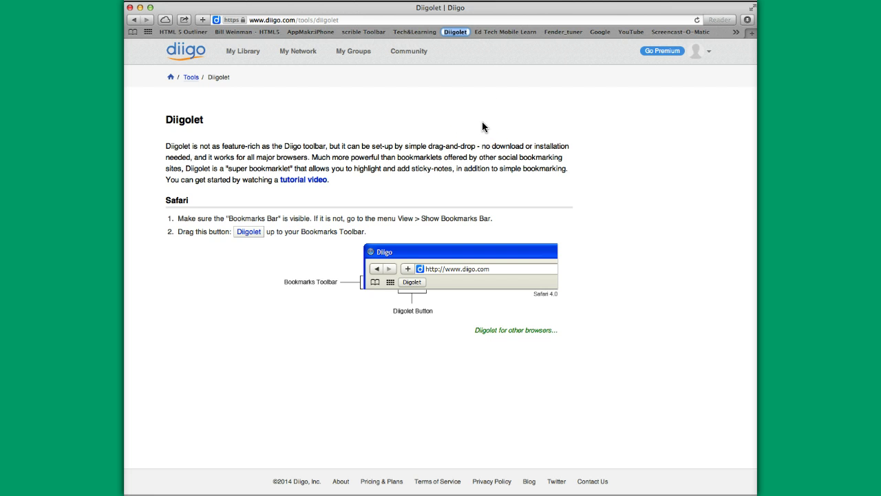
click(359, 56)
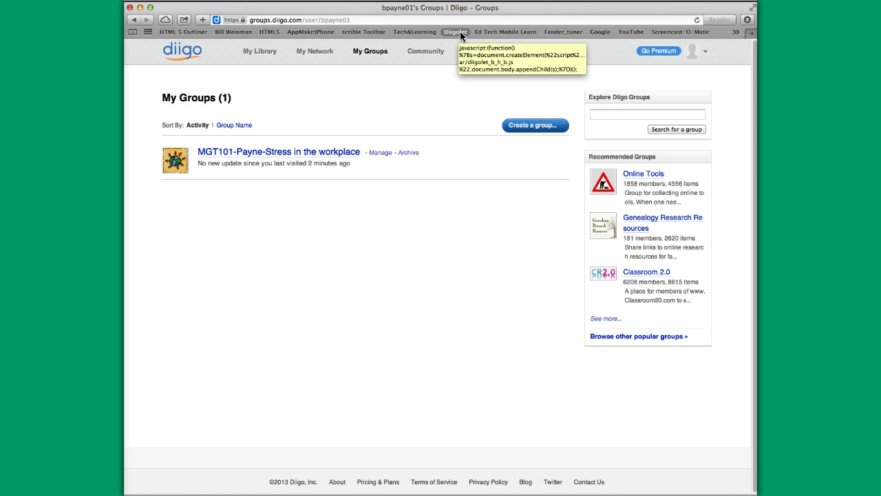
click(277, 153)
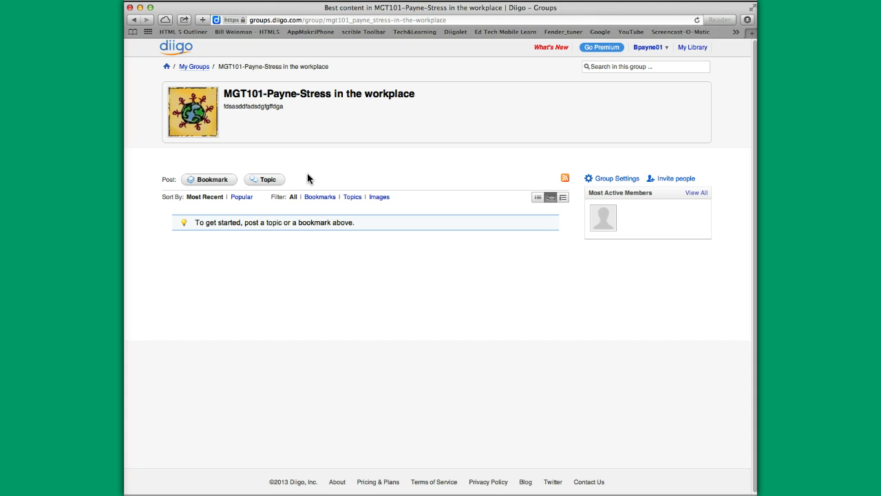
Search Google for 'Workplace stress' from the address bar
click(297, 20)
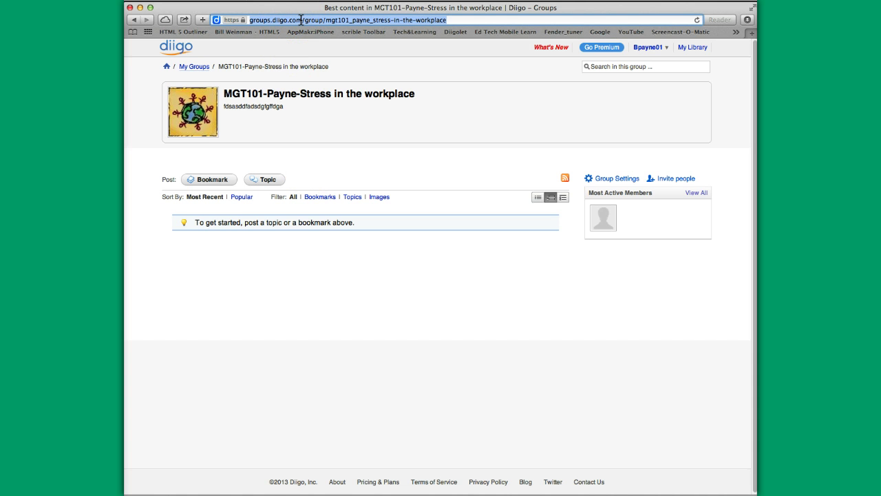
text(Workplace)
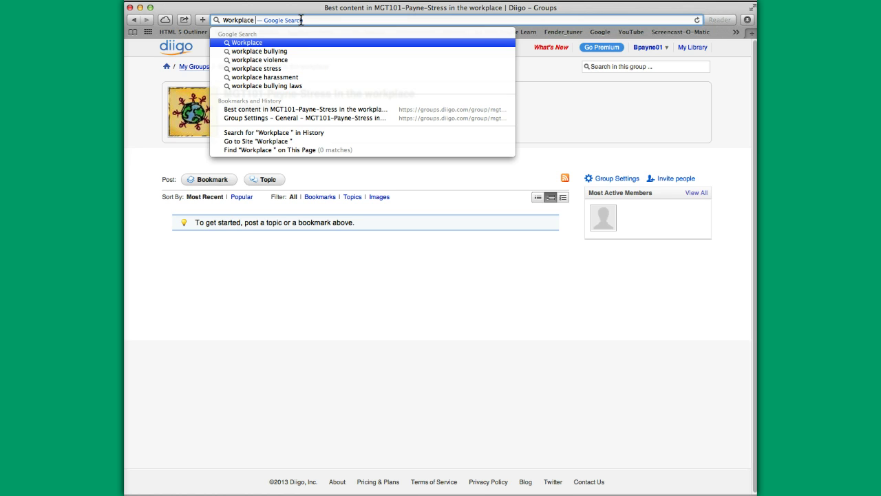
text(search)
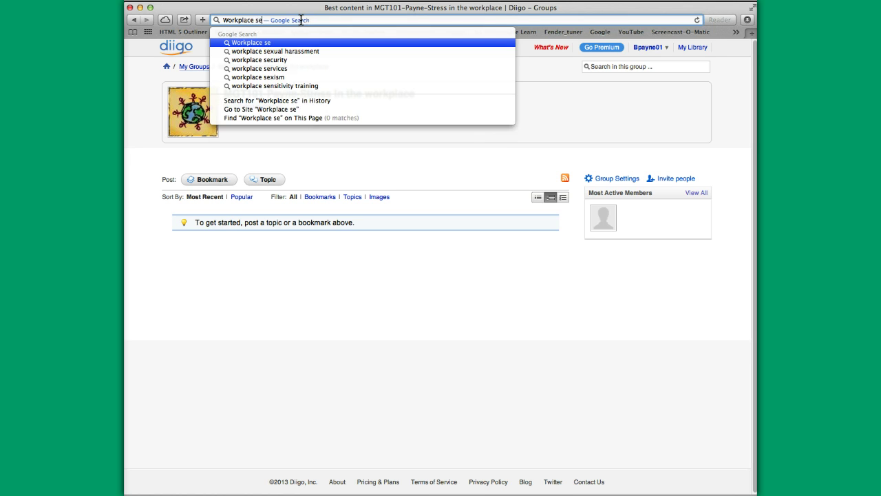
key(BackSpace)
key(BackSpace)
key(BackSpace)
key(BackSpace)
key(BackSpace)
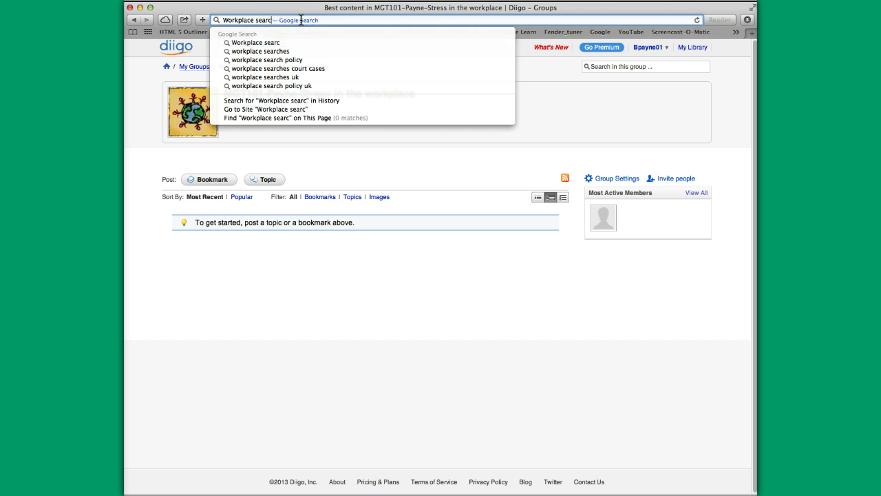
text(tress)
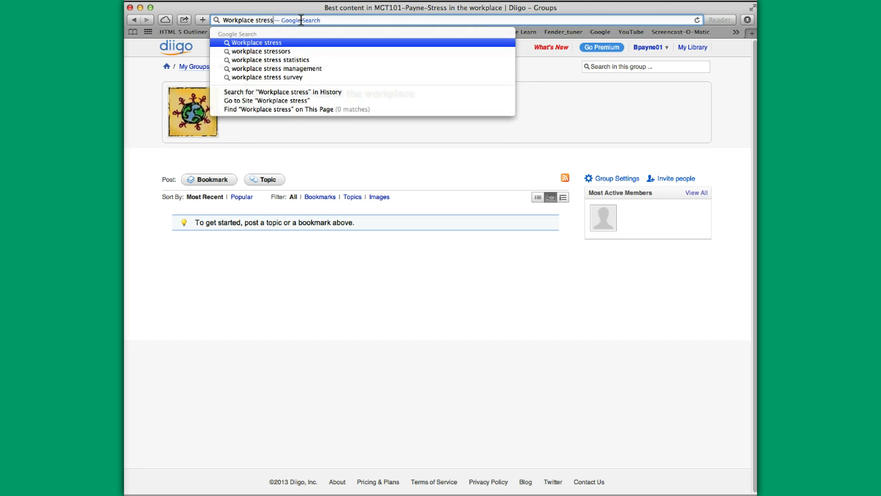
key(Return)
click(298, 20)
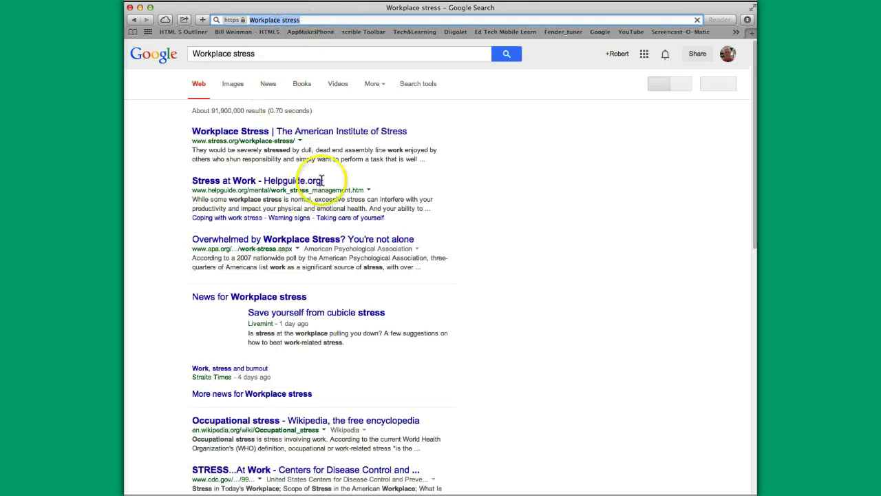
Open The American Institute of Stress 'Workplace Stress' article and load the Diigolet toolbar on it
click(270, 135)
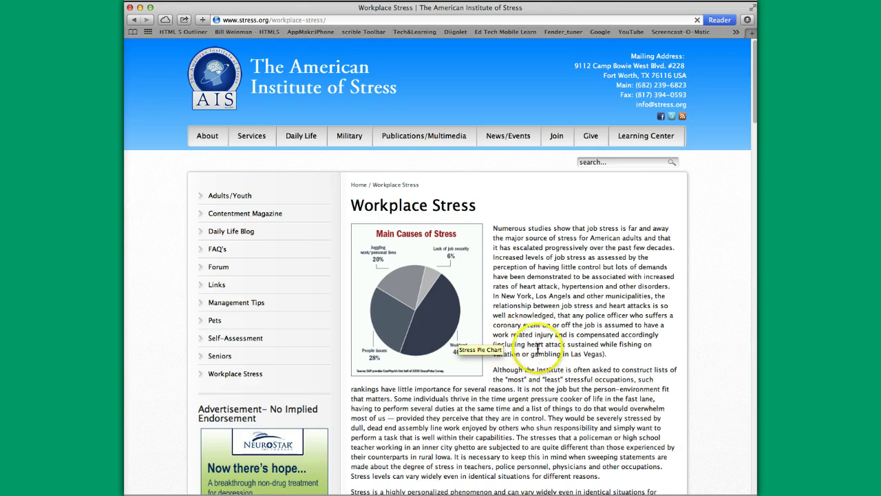
scroll(538, 348, down, 5)
scroll(538, 349, down, 6)
scroll(535, 348, up, 8)
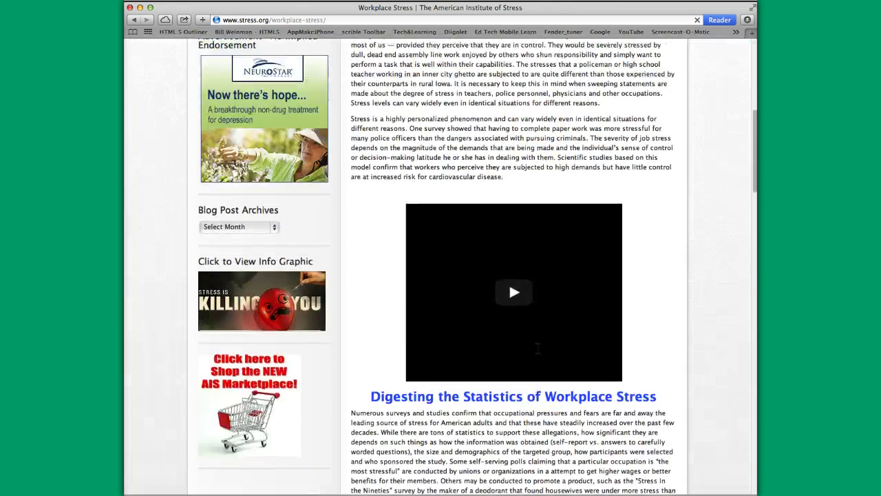
scroll(533, 348, up, 3)
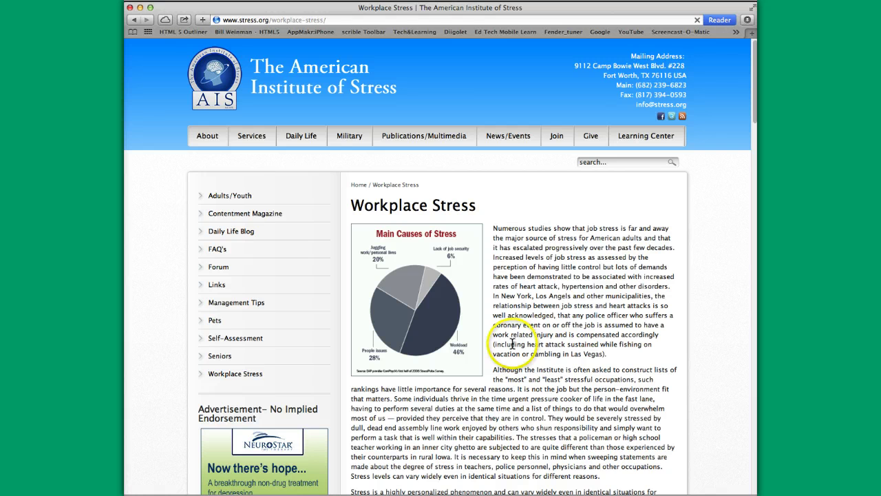
click(455, 33)
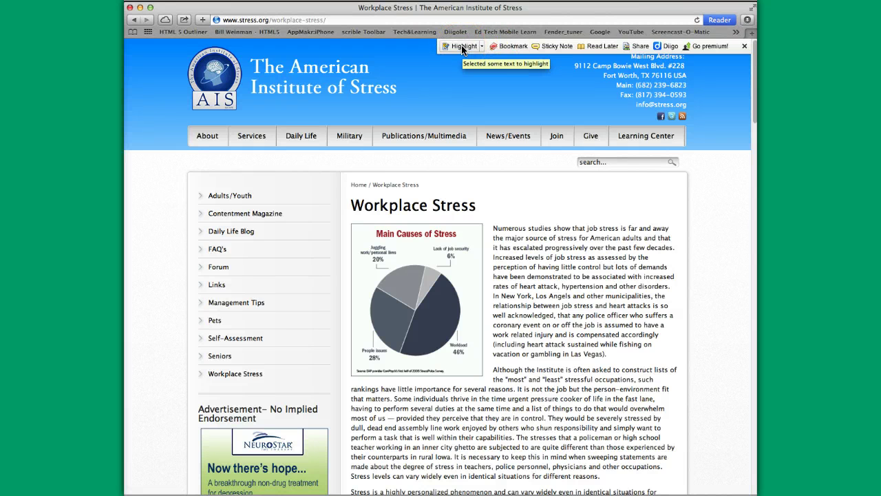
Highlight the opening paragraph's first two sentences in yellow, from 'Numerous studies show' to 'other disorders'
click(482, 46)
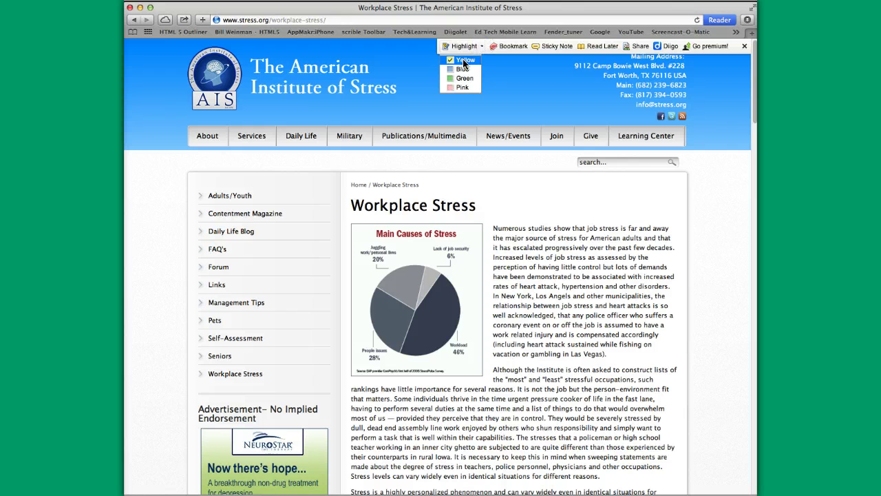
click(495, 224)
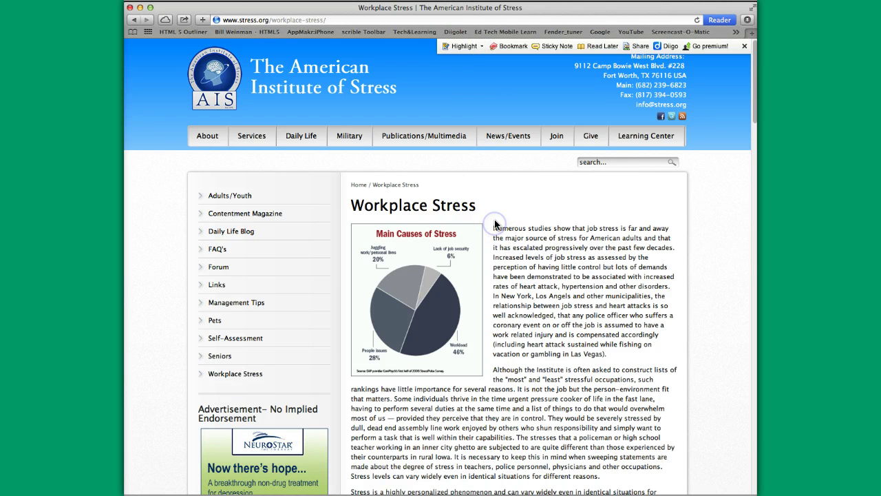
click(462, 46)
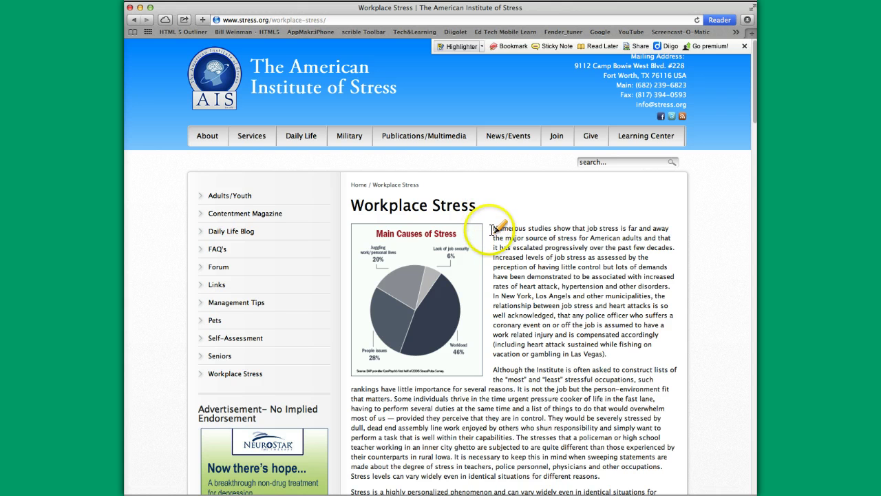
mouse_move(493, 228)
mouse_down()
mouse_move(539, 233)
mouse_move(572, 258)
mouse_move(605, 262)
mouse_move(617, 274)
mouse_move(554, 296)
mouse_move(613, 303)
mouse_move(640, 321)
mouse_move(633, 332)
mouse_move(655, 282)
mouse_move(672, 284)
mouse_up()
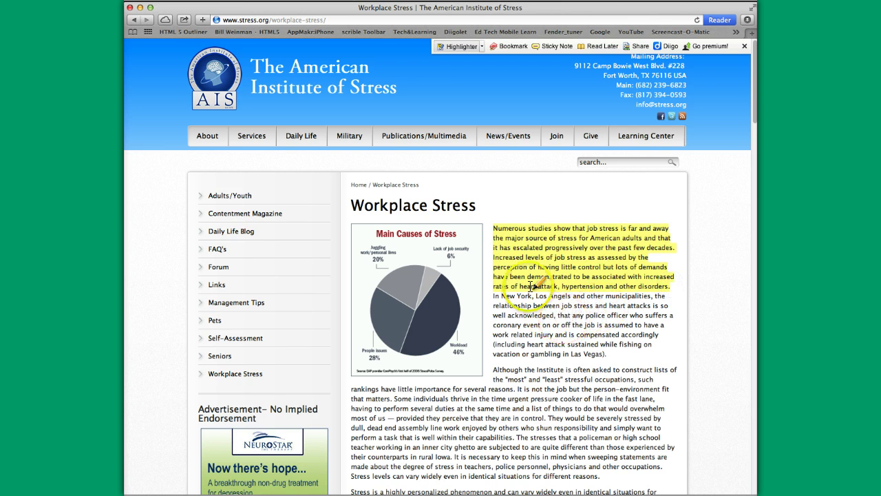
click(456, 48)
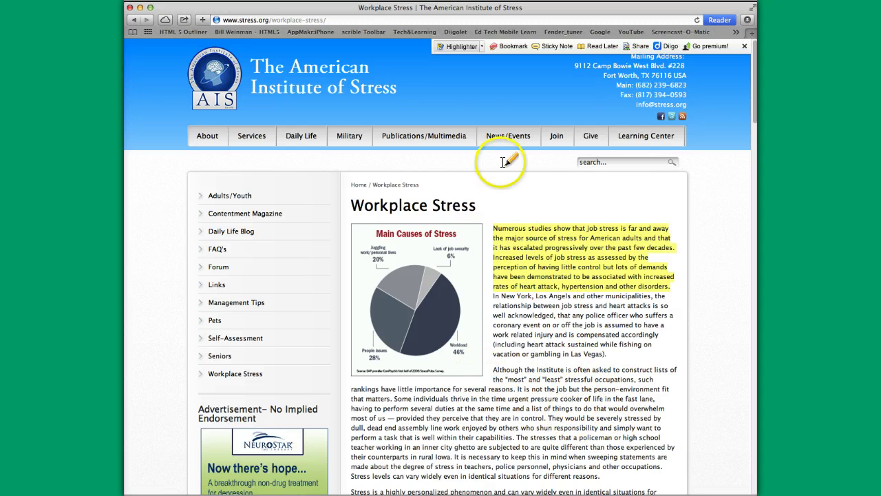
click(459, 46)
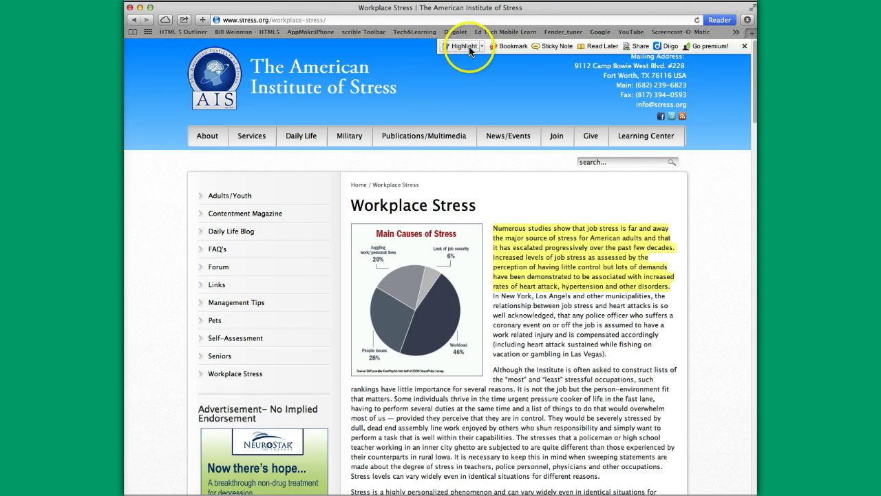
Save the article as a public bookmark shared to the MGT101-Payne-Stress in the workplace group
click(513, 48)
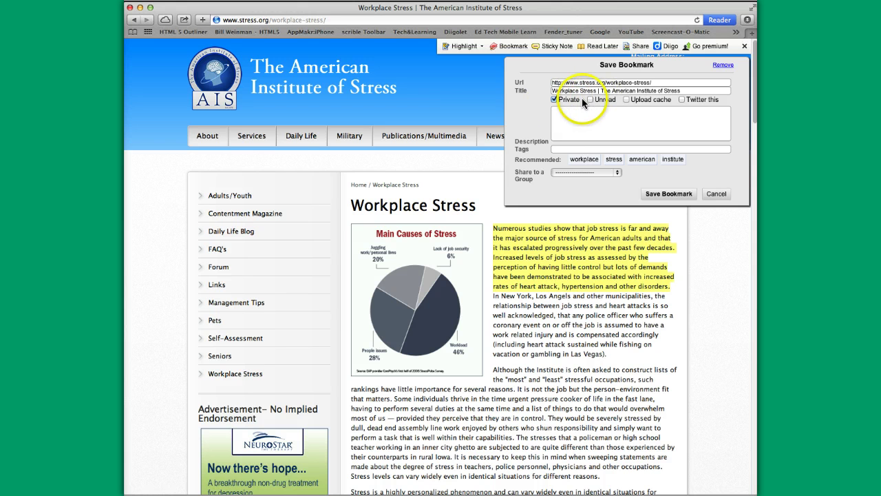
click(555, 101)
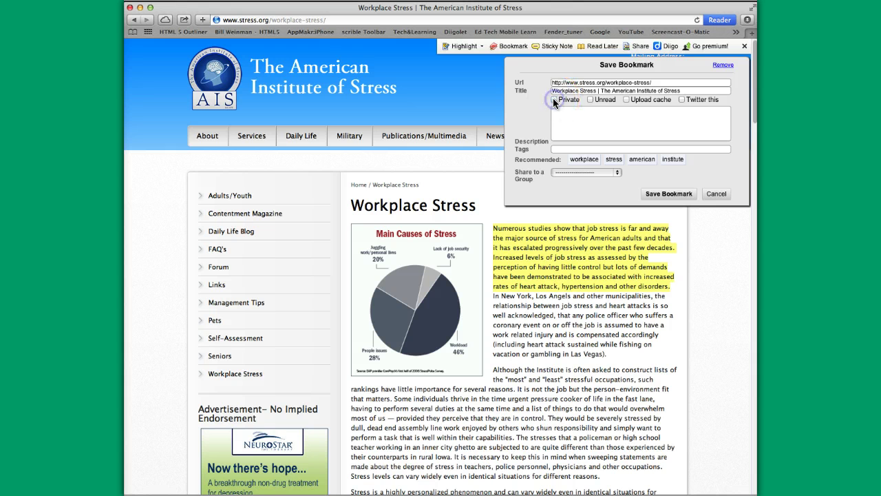
click(587, 149)
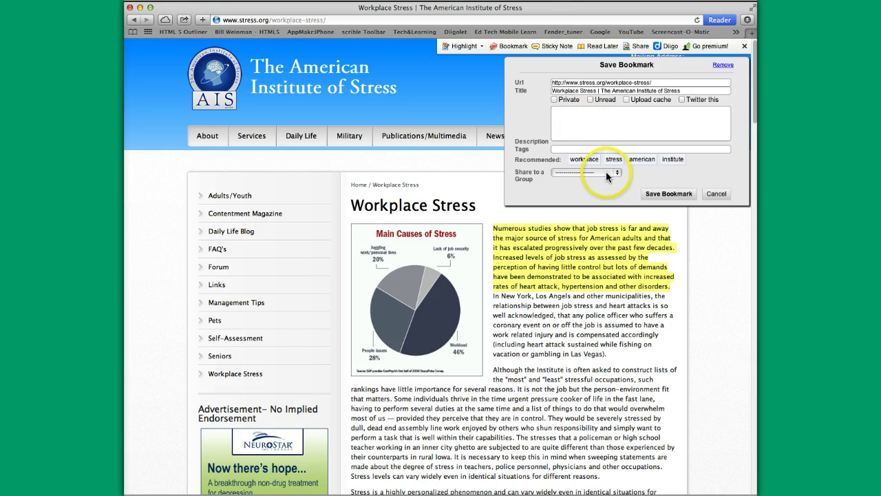
click(614, 172)
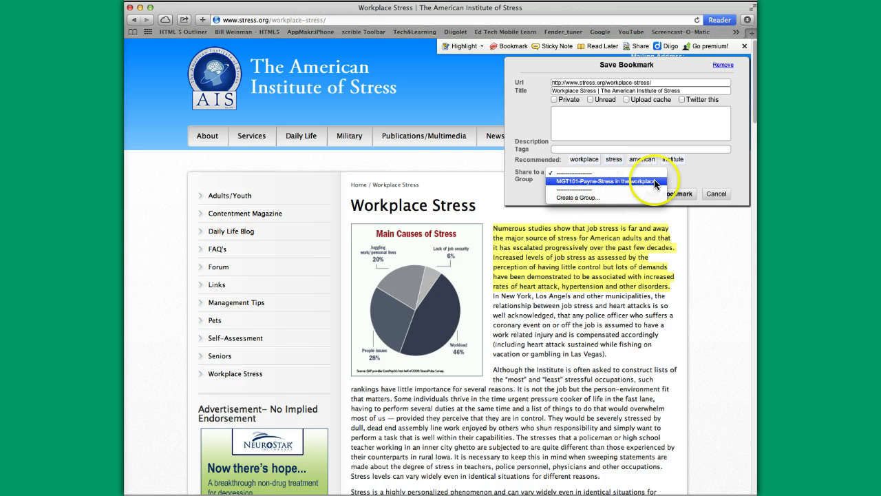
click(612, 181)
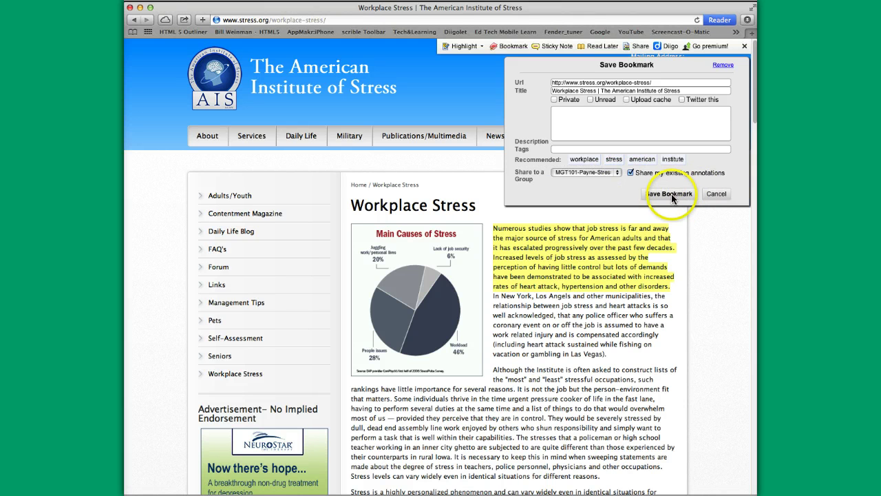
click(675, 195)
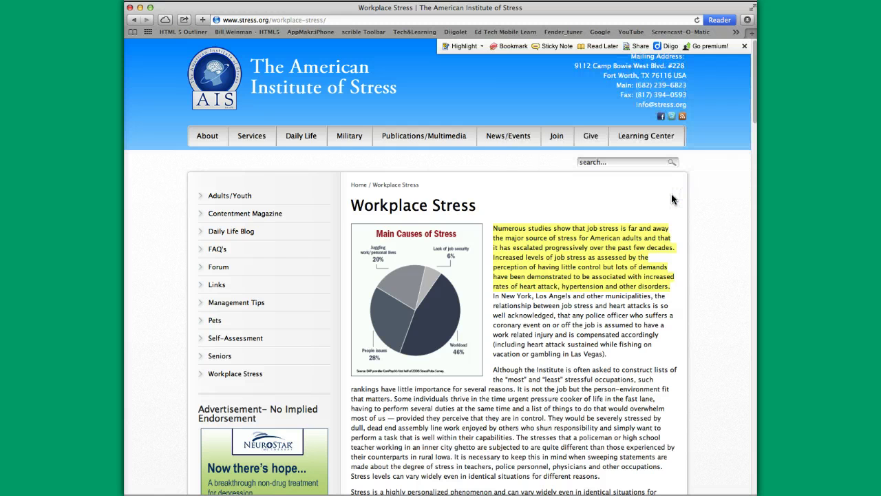
Close the article window and open the MGT101-Payne-Stress in the workplace group from My Groups
click(131, 10)
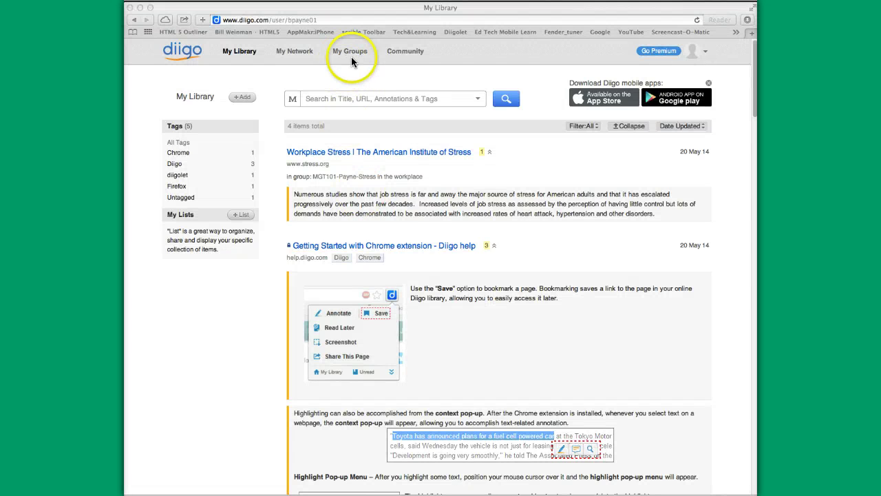
click(352, 56)
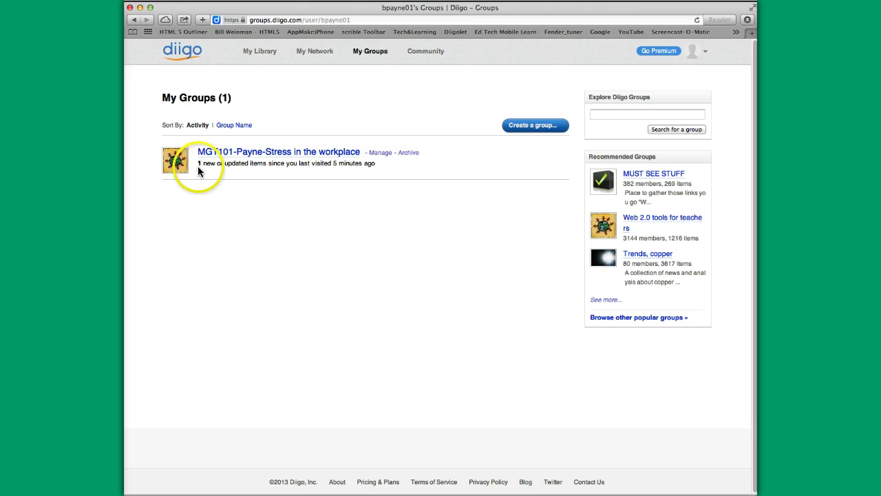
click(274, 153)
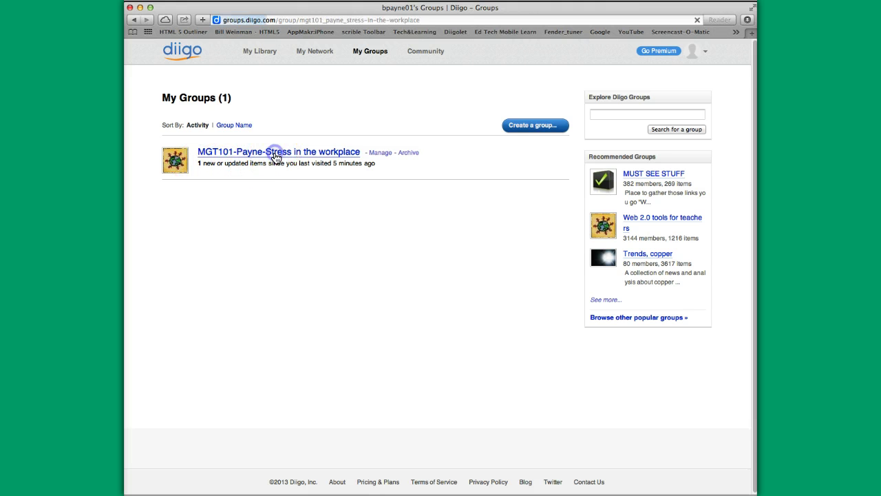
mouse_move(356, 289)
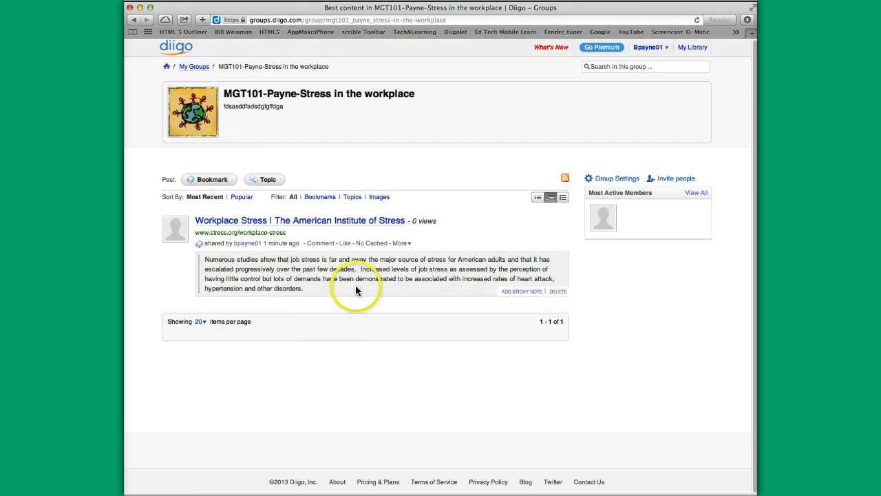
Open the bookmarked Workplace Stress article from the group page
click(261, 237)
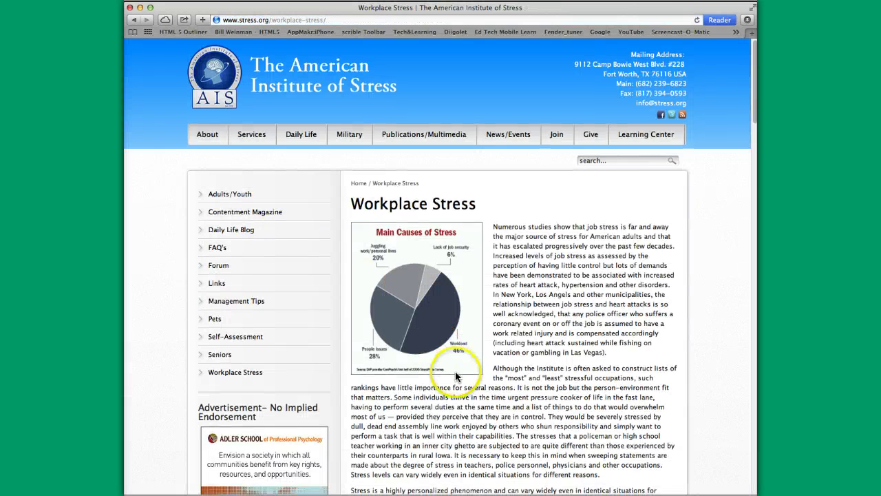
scroll(455, 373, down, 4)
scroll(456, 373, up, 4)
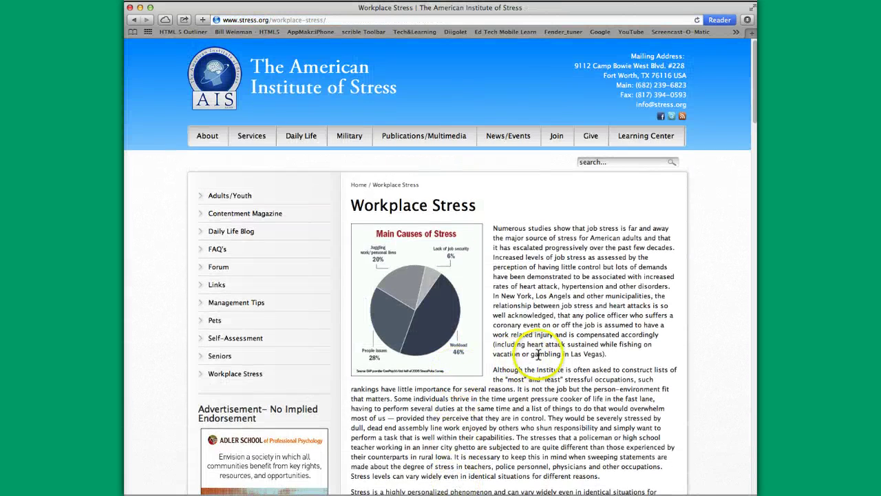
scroll(539, 354, down, 10)
scroll(539, 354, up, 10)
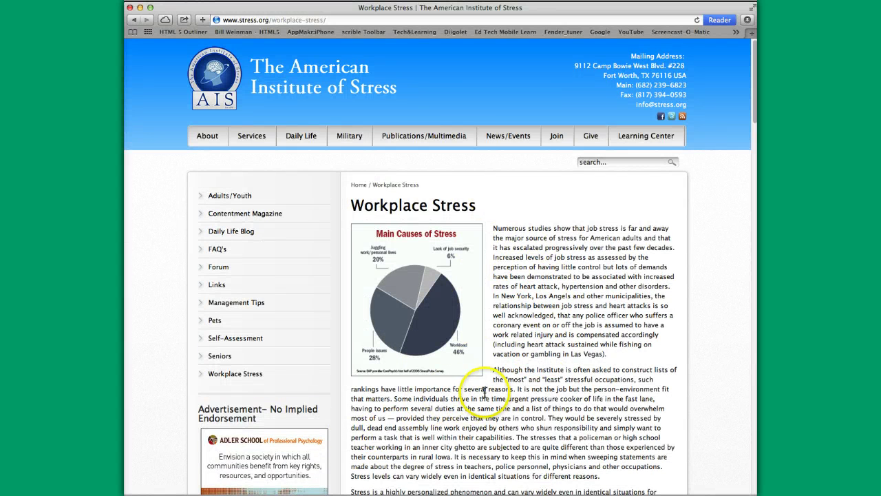
Load the Diigolet toolbar, view the Save Bookmark panel, and cancel it without saving
click(447, 32)
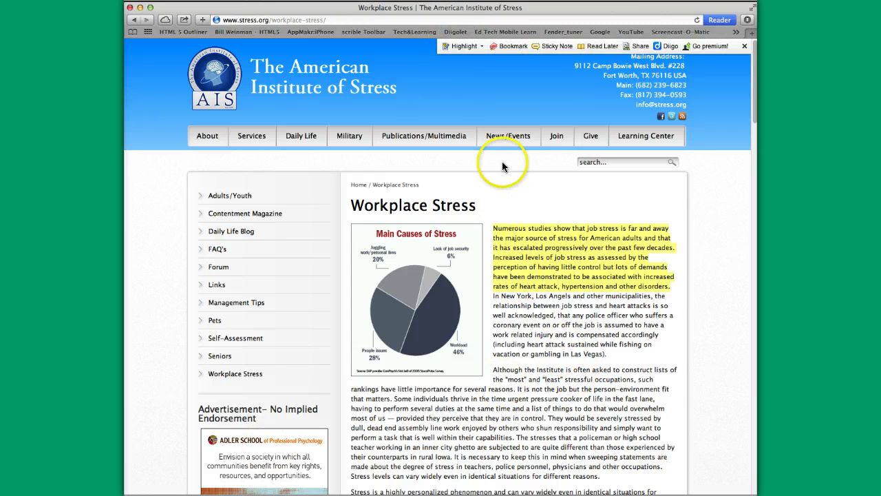
click(513, 46)
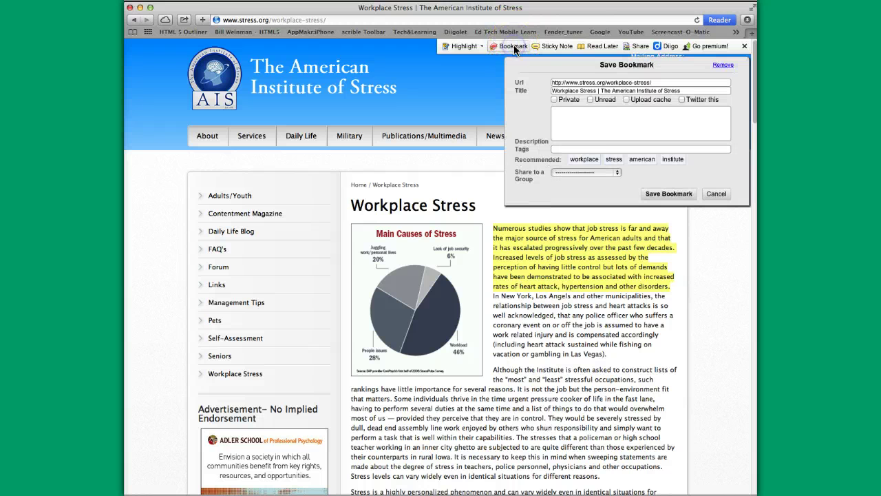
click(713, 193)
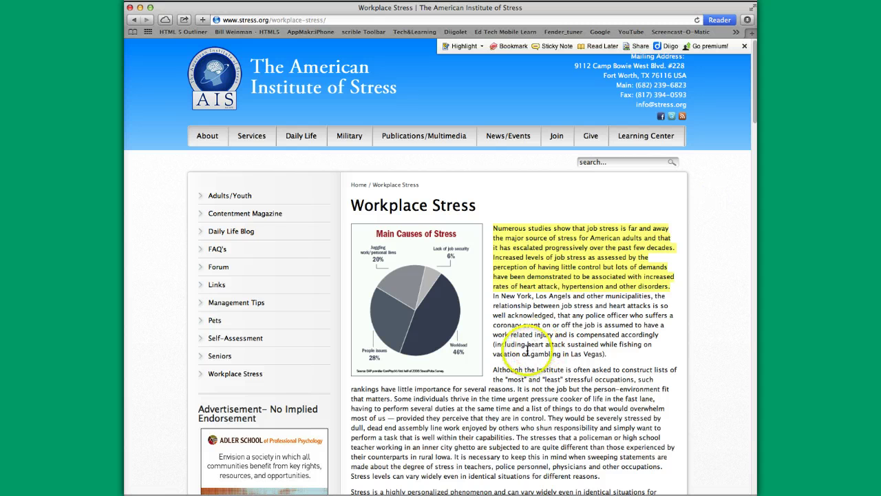
mouse_move(574, 293)
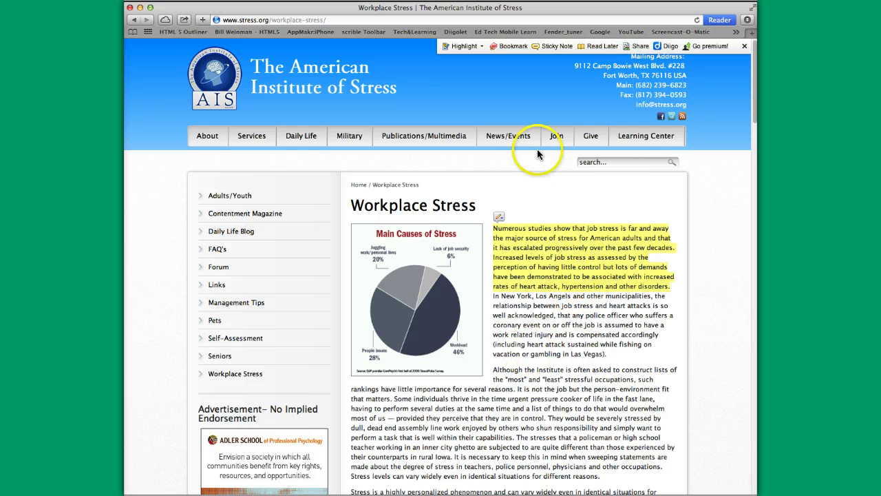
Post a sticky note reading 'This is interesting - save for later' to the MGT101 group
click(555, 47)
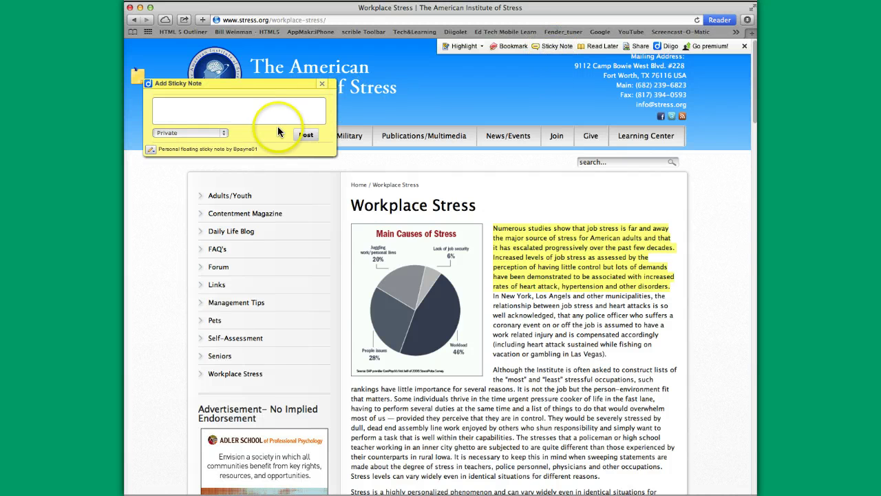
click(214, 113)
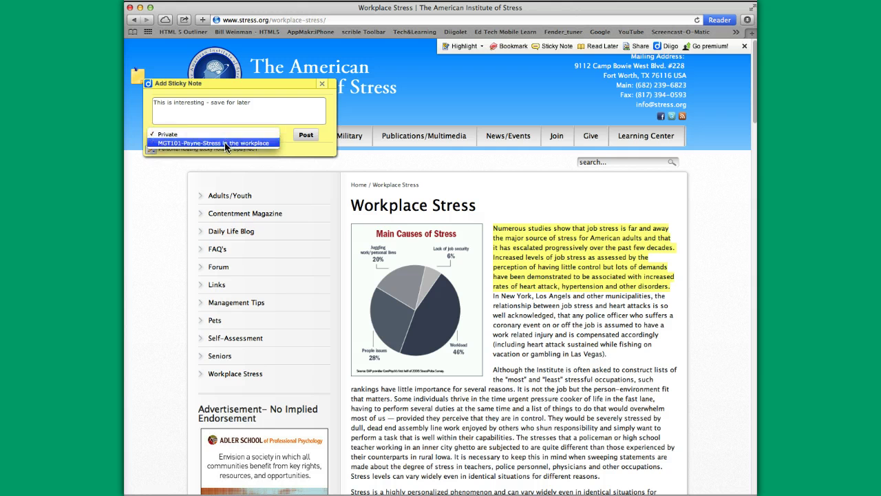
click(226, 142)
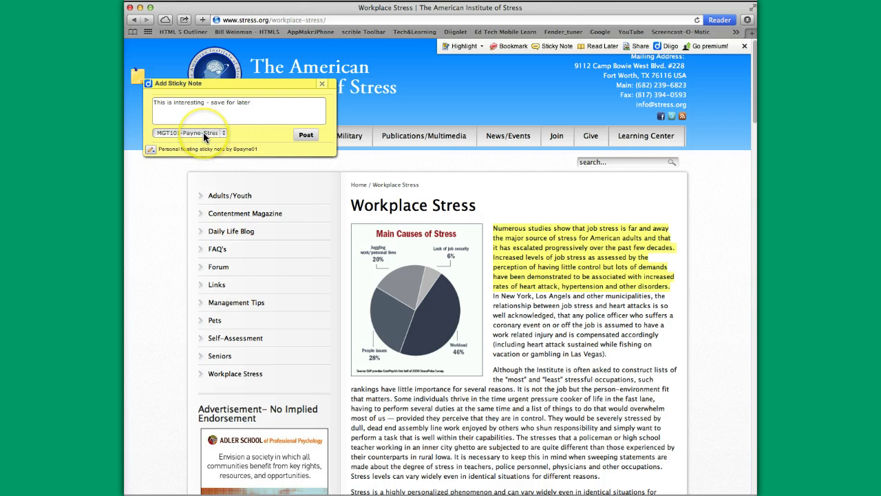
click(298, 136)
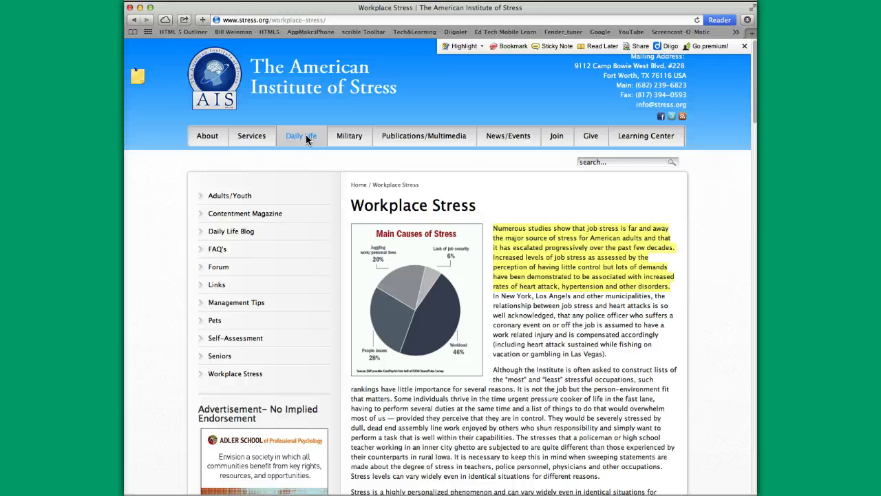
Reopen the posted sticky note to check it, toggling its panel closed and open
click(137, 77)
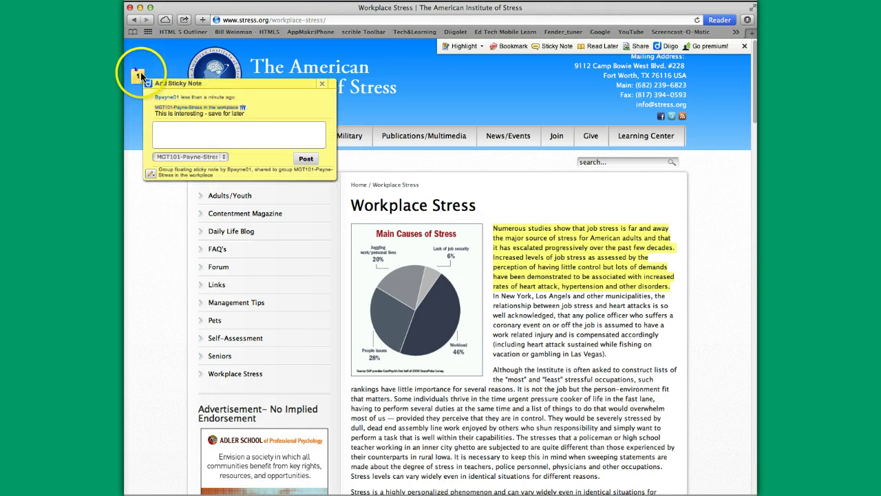
click(322, 83)
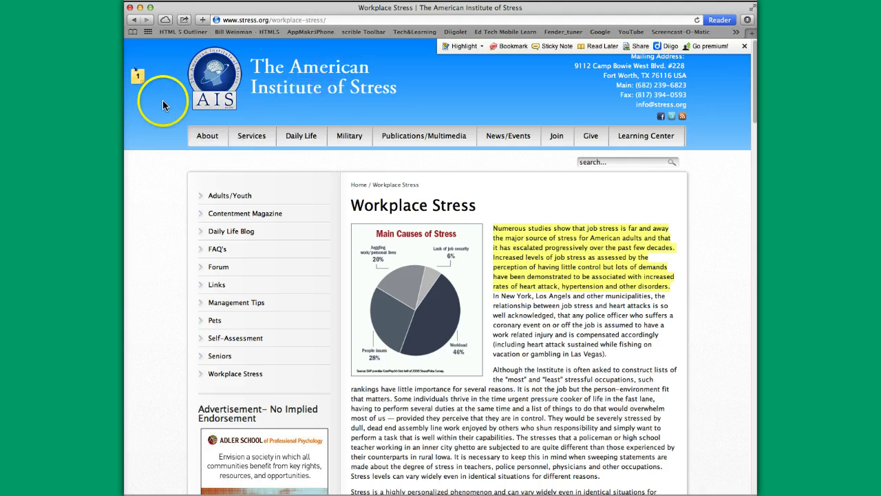
click(137, 74)
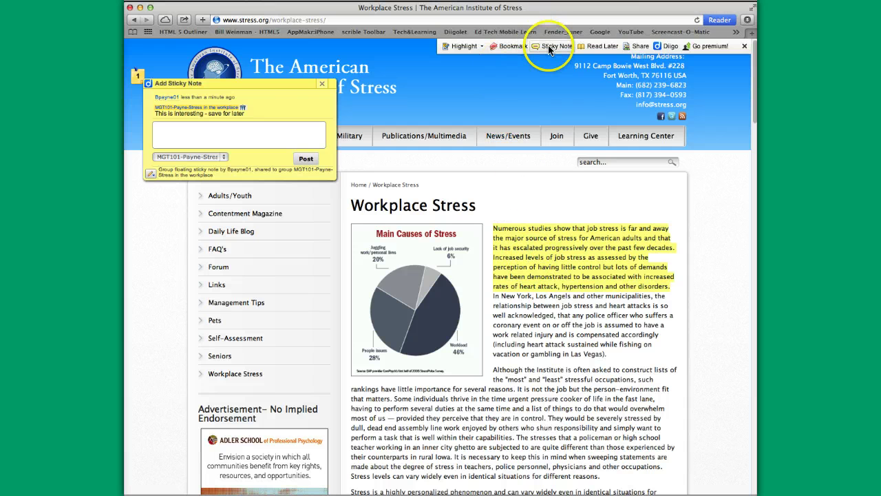
click(321, 83)
click(140, 75)
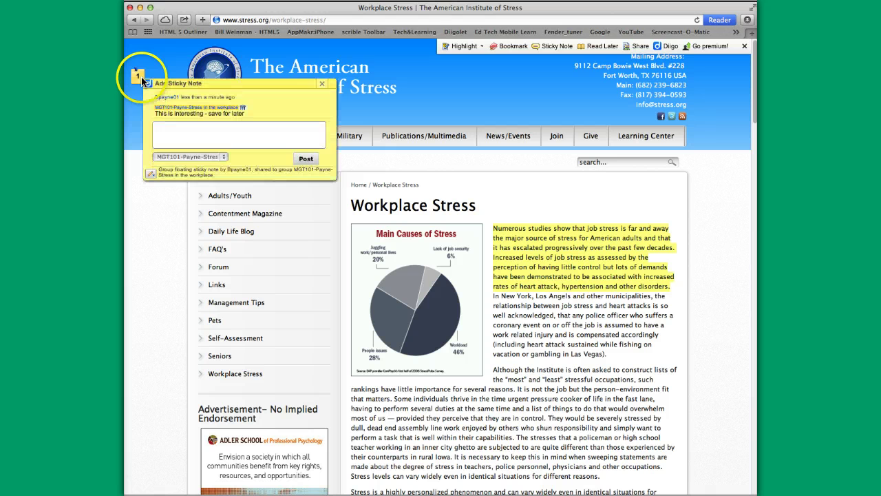
Collapse the sticky note to its marker and scroll down through the highlighted article
click(321, 83)
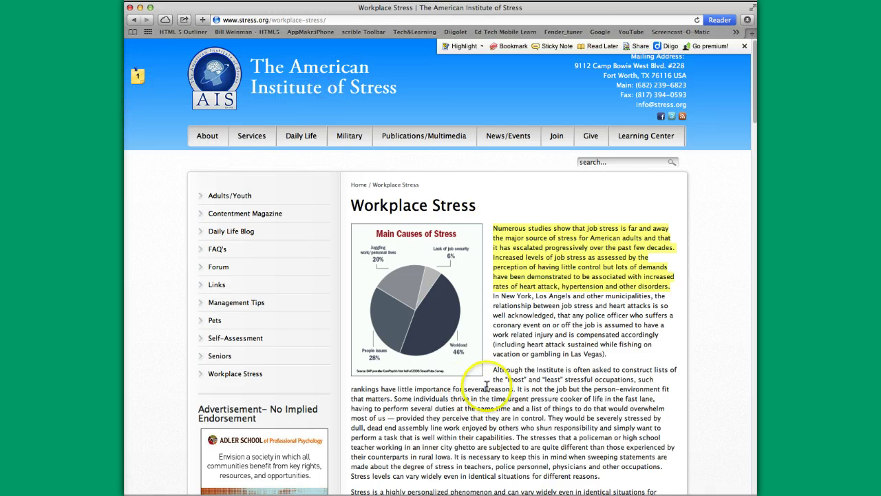
scroll(489, 386, down, 1)
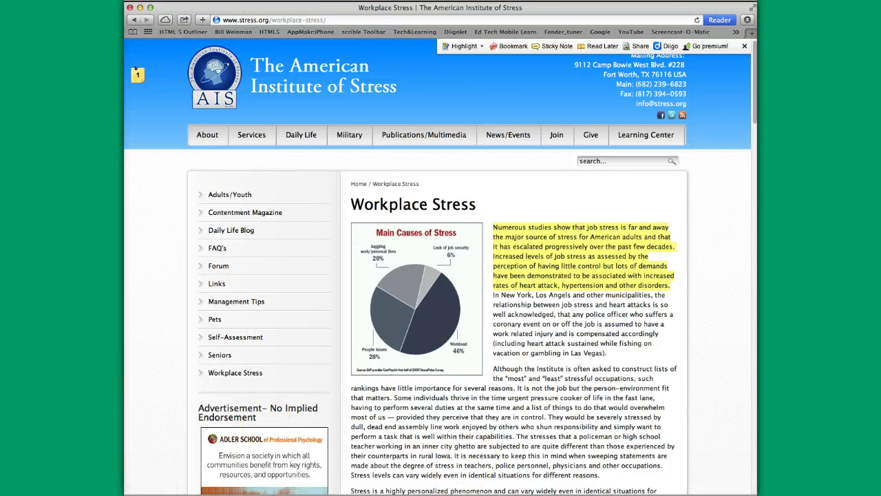
click(639, 47)
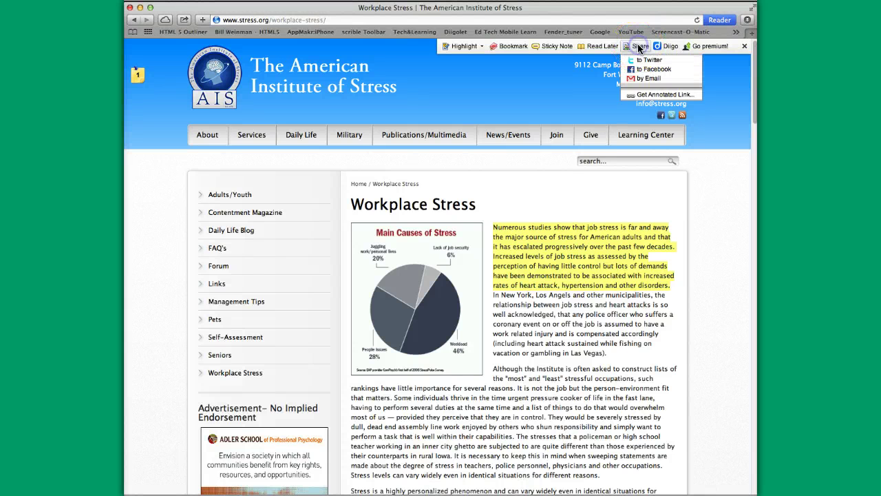
click(648, 61)
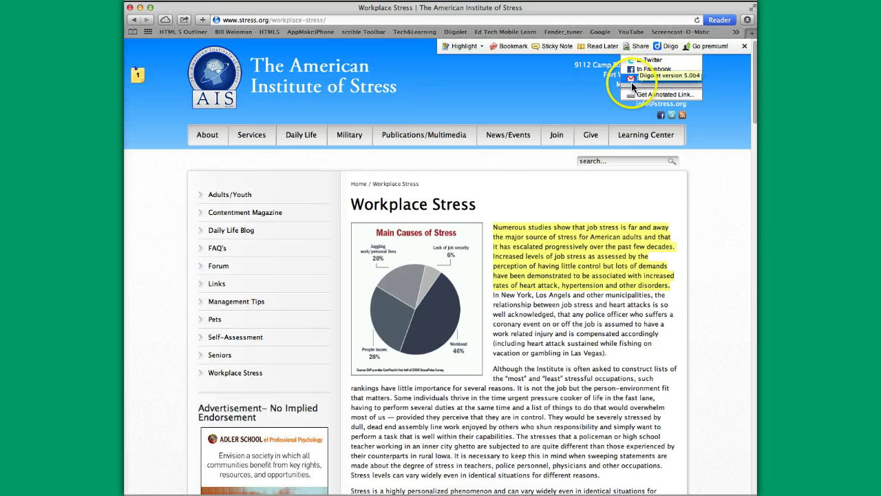
click(593, 91)
click(632, 49)
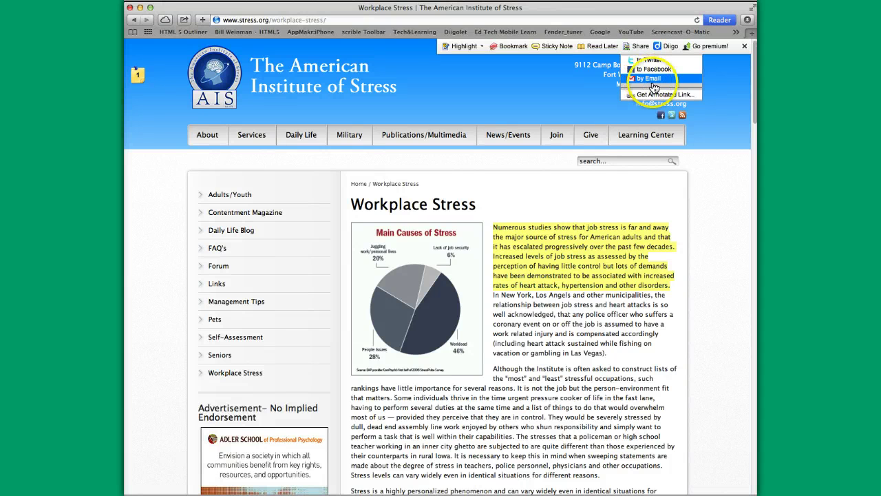
click(655, 95)
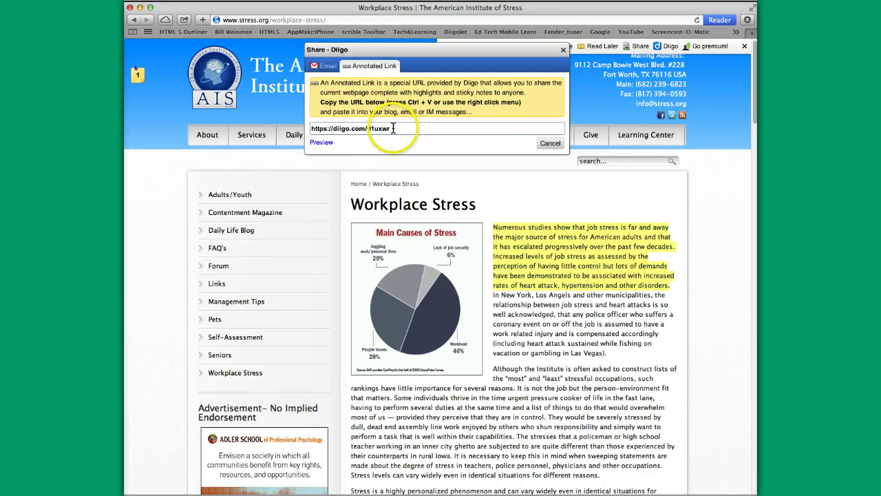
triple_click(393, 129)
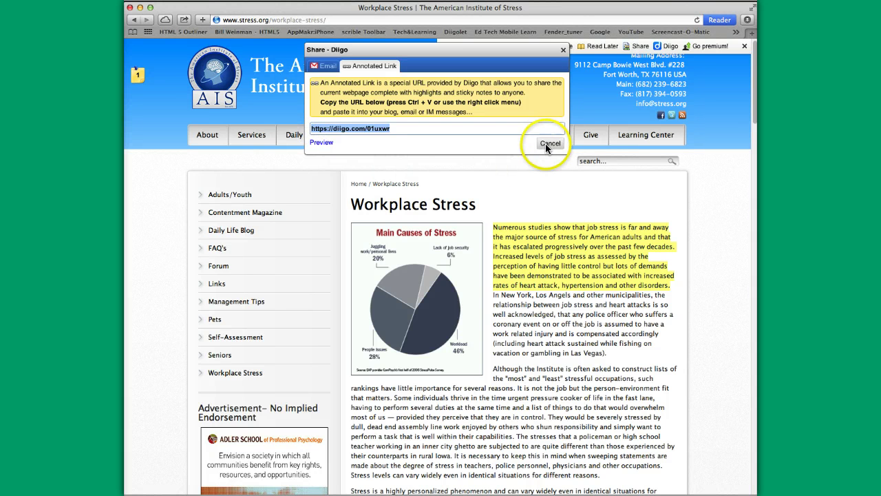
click(549, 144)
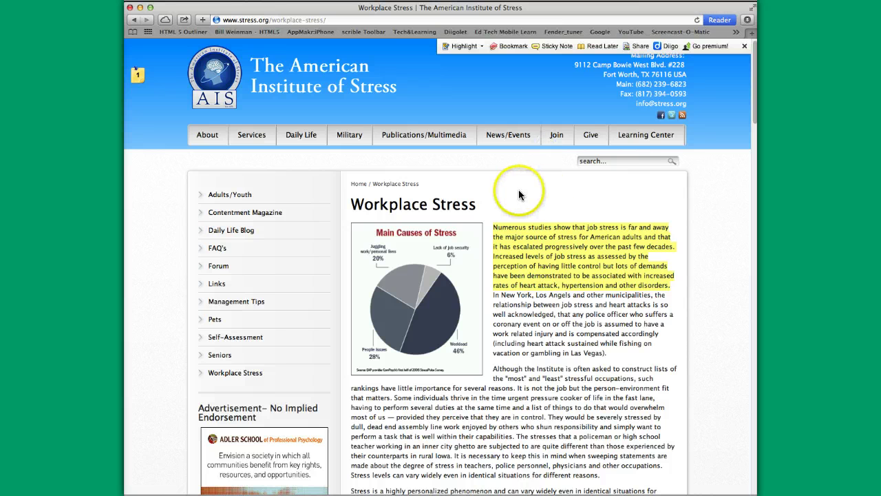